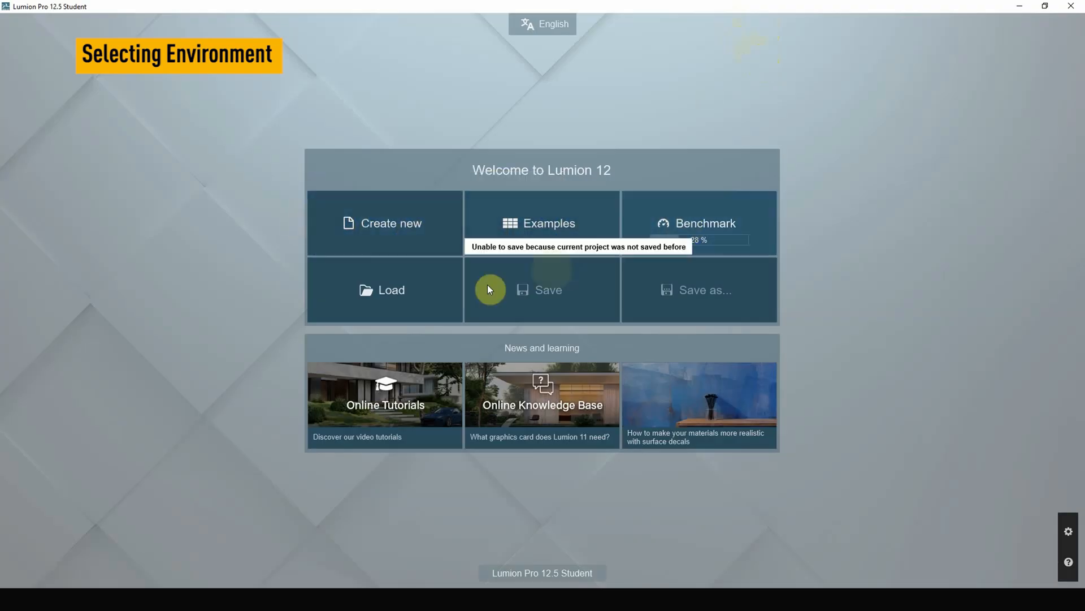
Create a new project using the Plain environment.
left_click(378, 233)
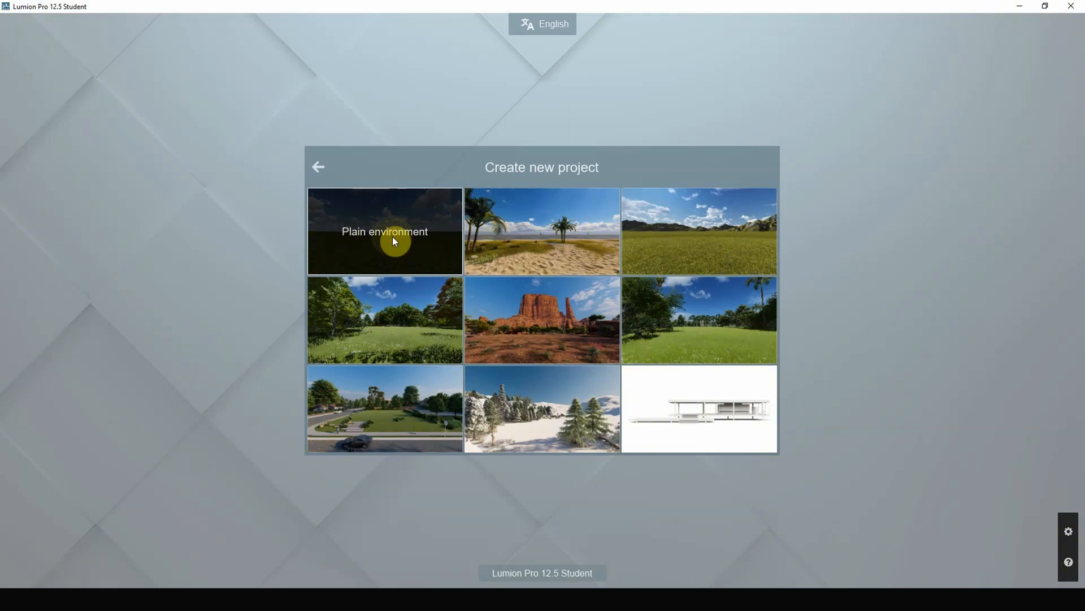
left_click(386, 256)
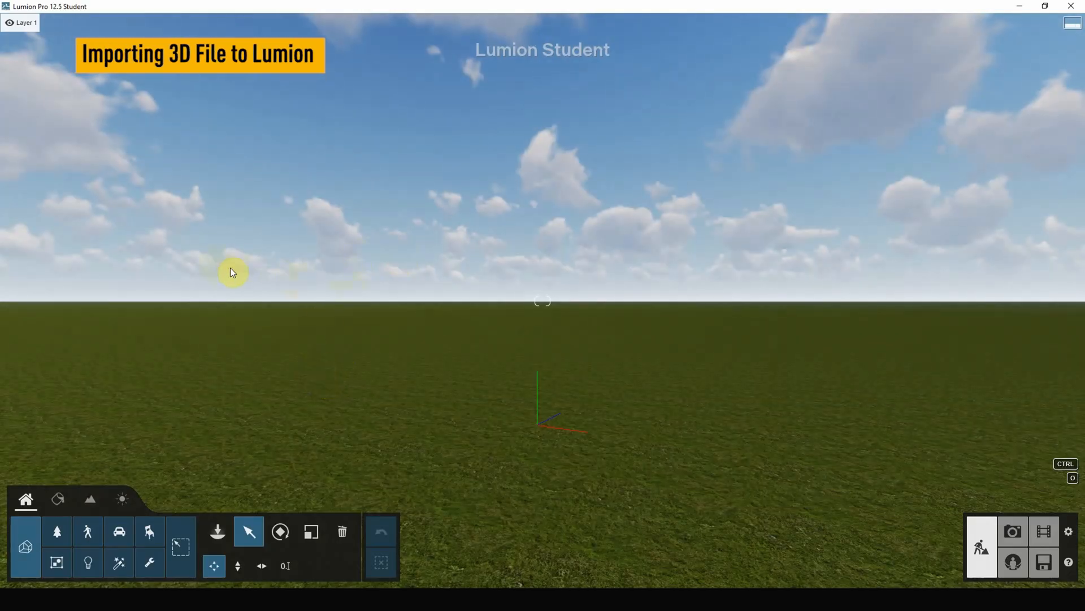
Choose Just Necessary_Lumion Courses_architecture.skp from the Just Necessary_Model folder as the new model to import.
right_click_drag(252, 292, 252, 419)
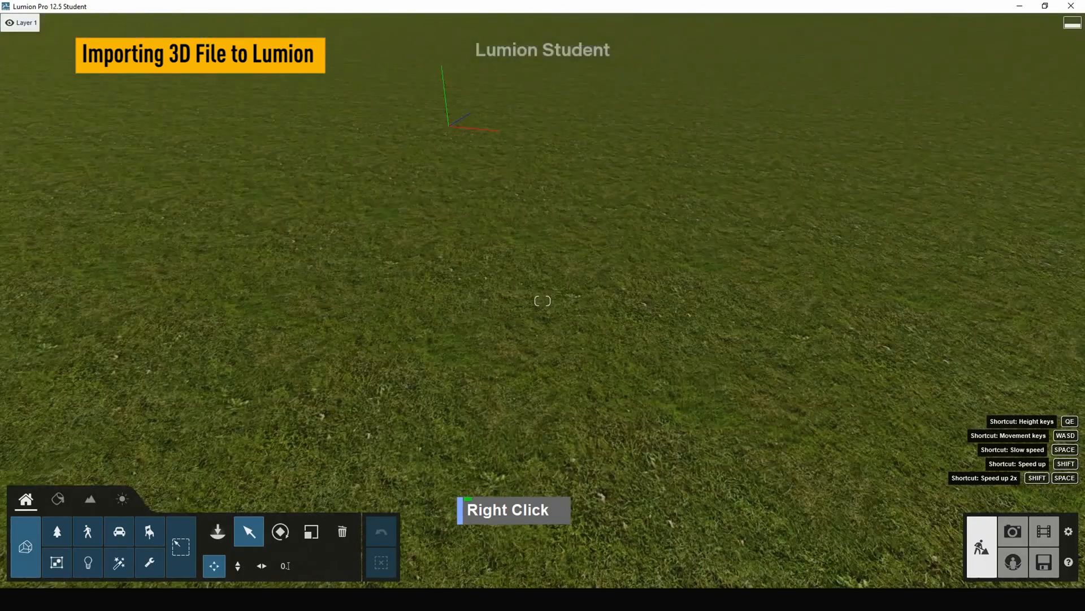
right_click_drag(404, 274, 404, 218)
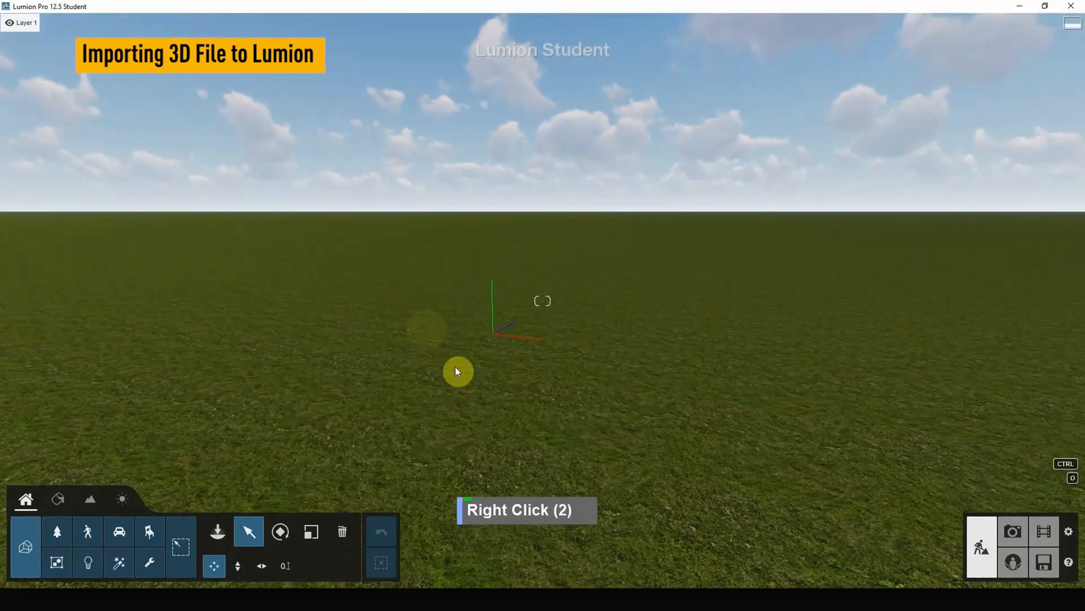
right_click_drag(456, 367, 494, 311)
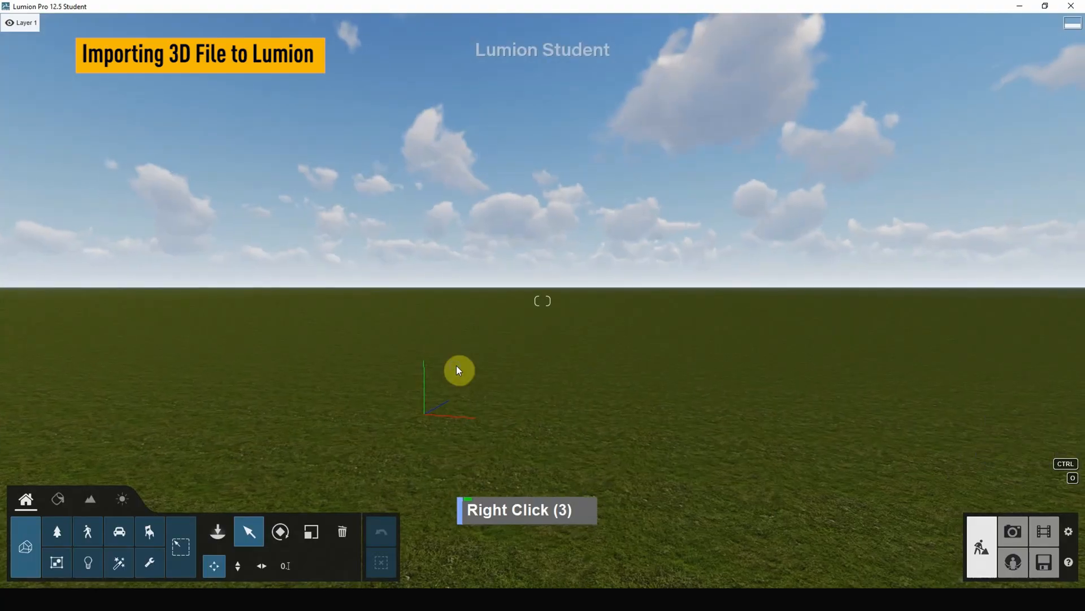
left_click(218, 532)
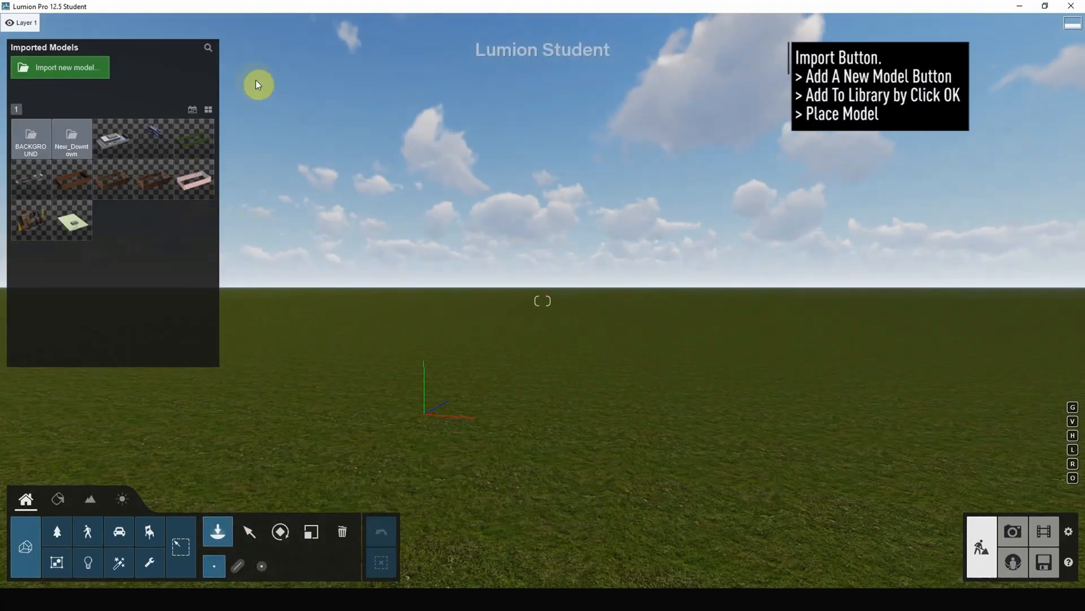
double_click(66, 67)
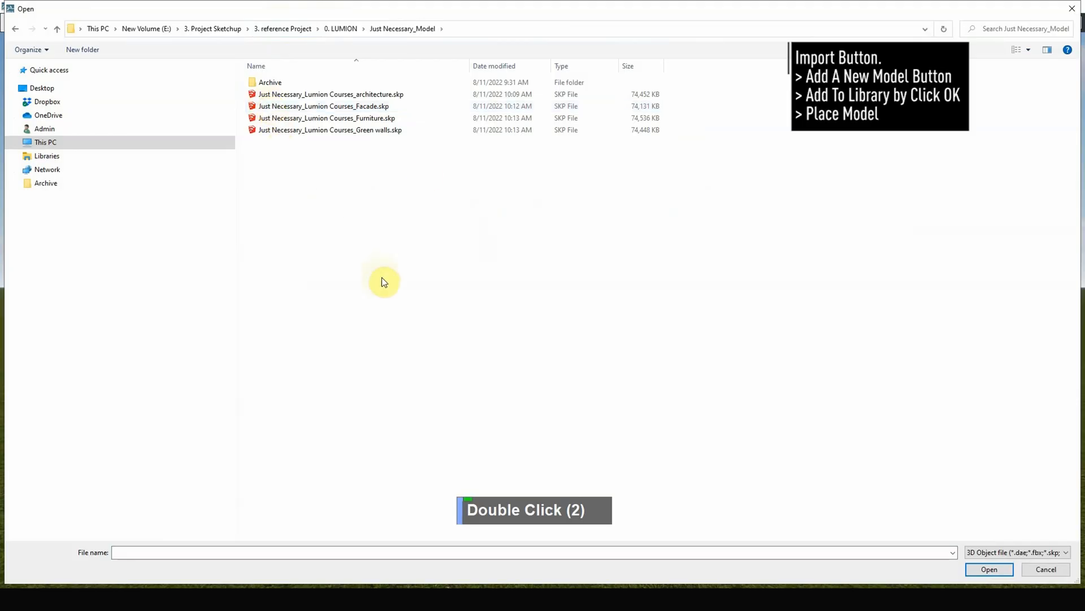
left_click(319, 96)
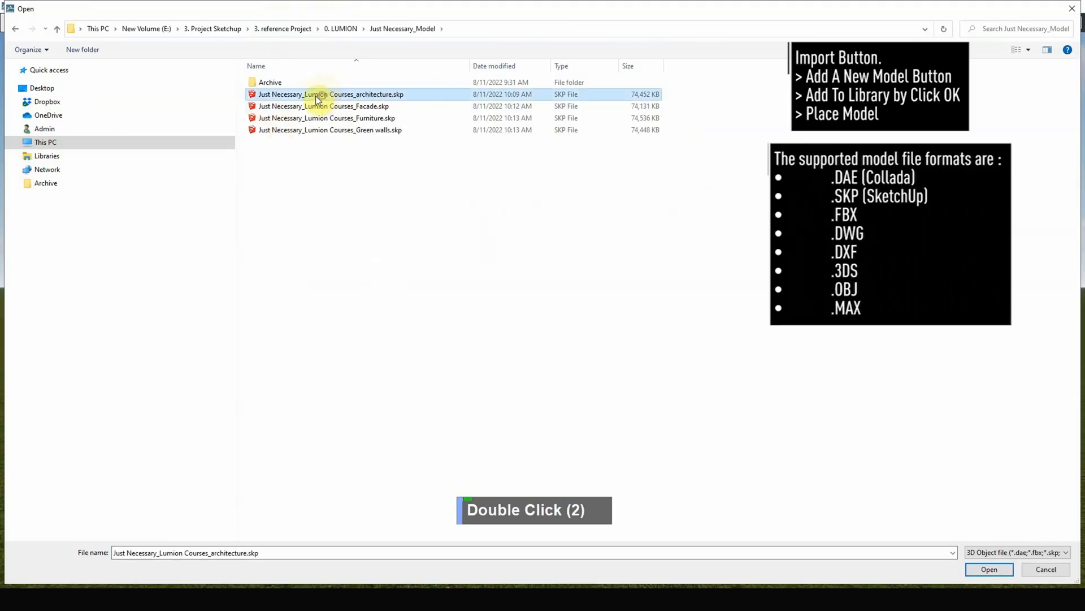
left_click(1047, 553)
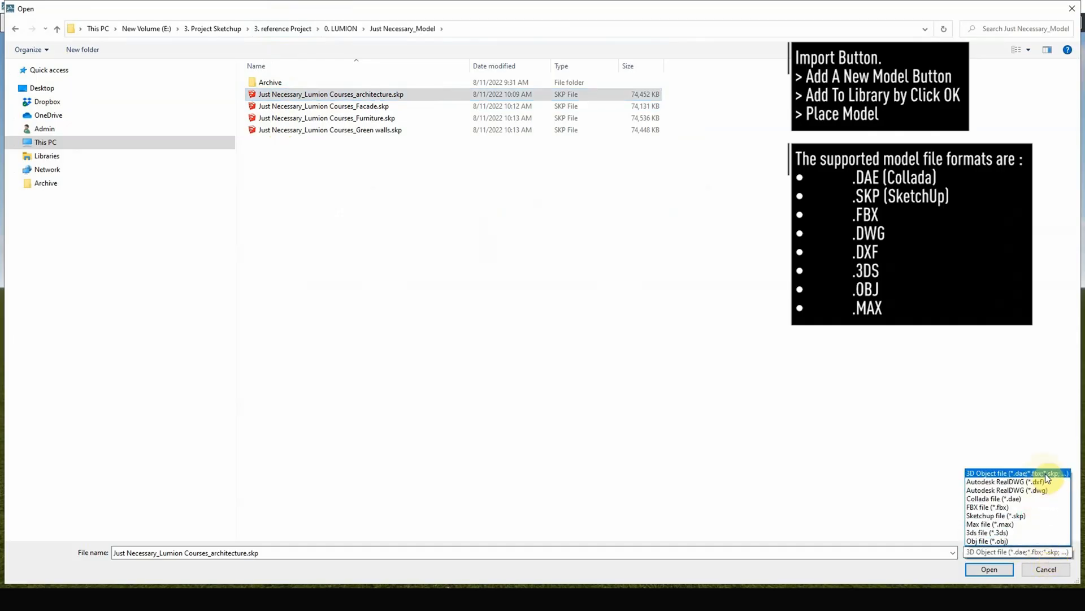
left_click(680, 334)
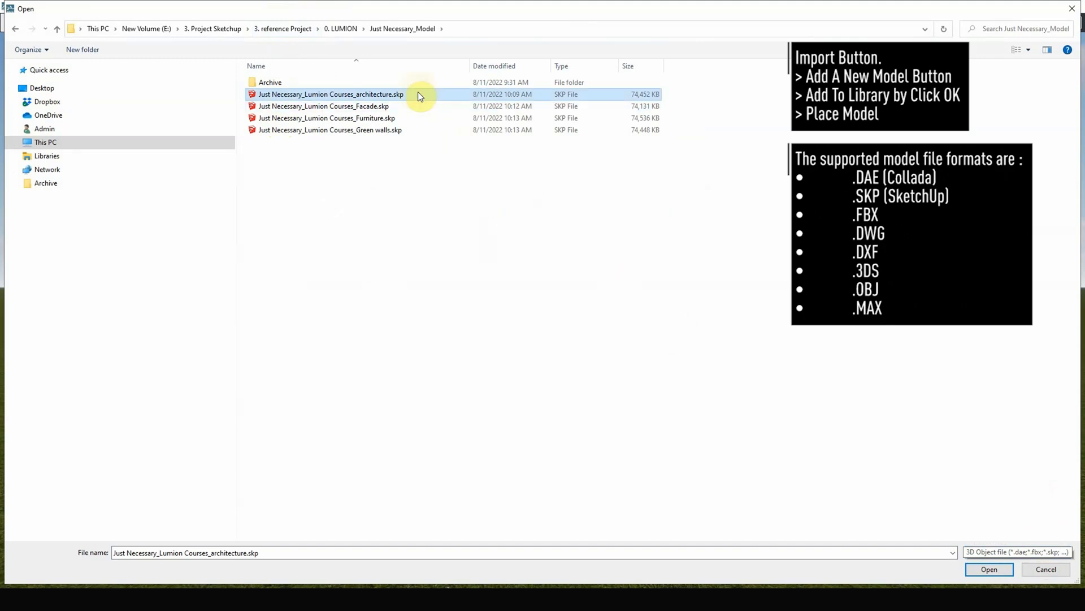
double_click(419, 94)
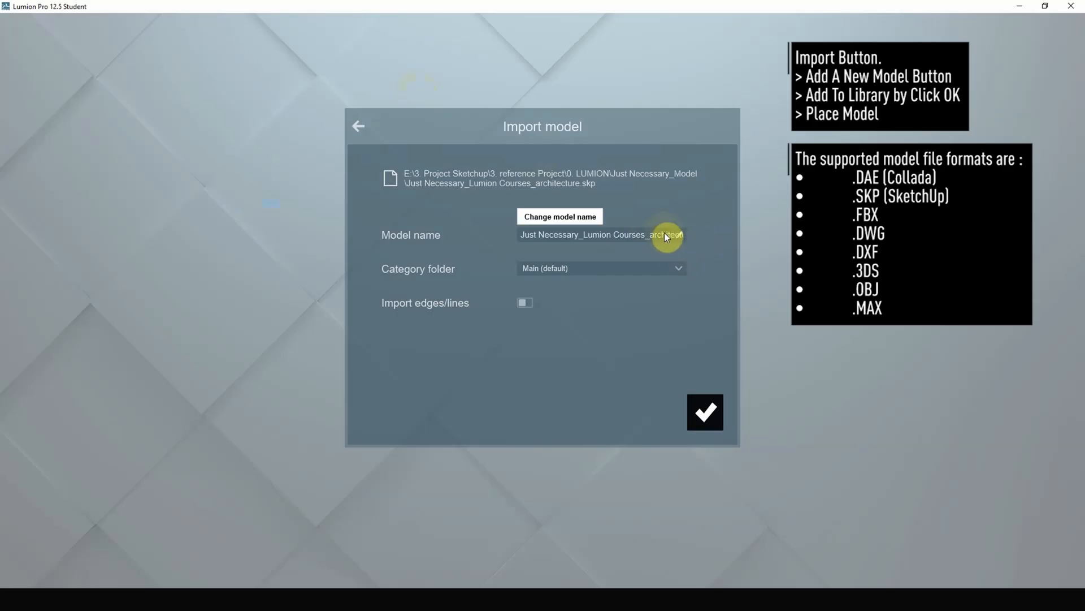
Import the architecture model under the name Just Necessary_Lumion Courses_architecture and place it on the grass.
left_click(542, 235)
left_click_drag(570, 235, 709, 239)
left_click(711, 240)
left_click(714, 418)
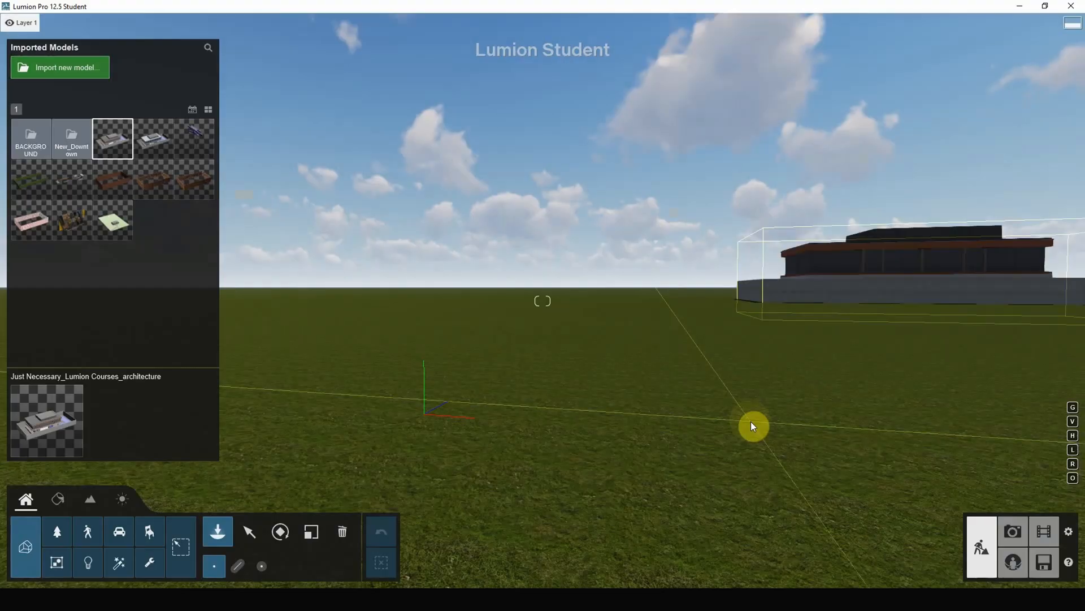
left_click(667, 315)
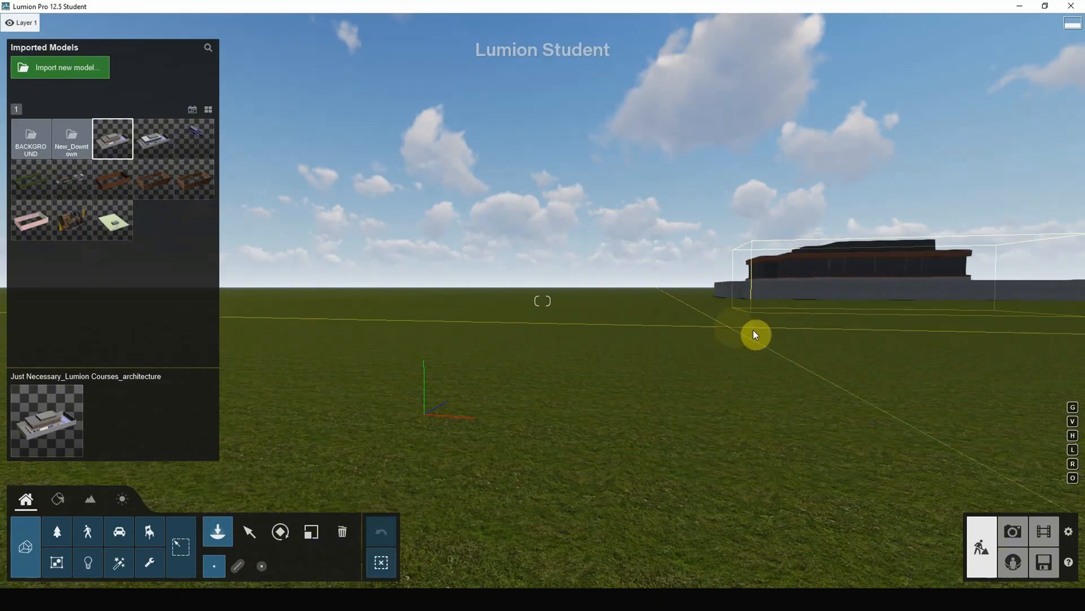
Import Just Necessary_Lumion Courses_Facade.skp with the default settings and place it in the scene with the architecture model.
left_click(93, 75)
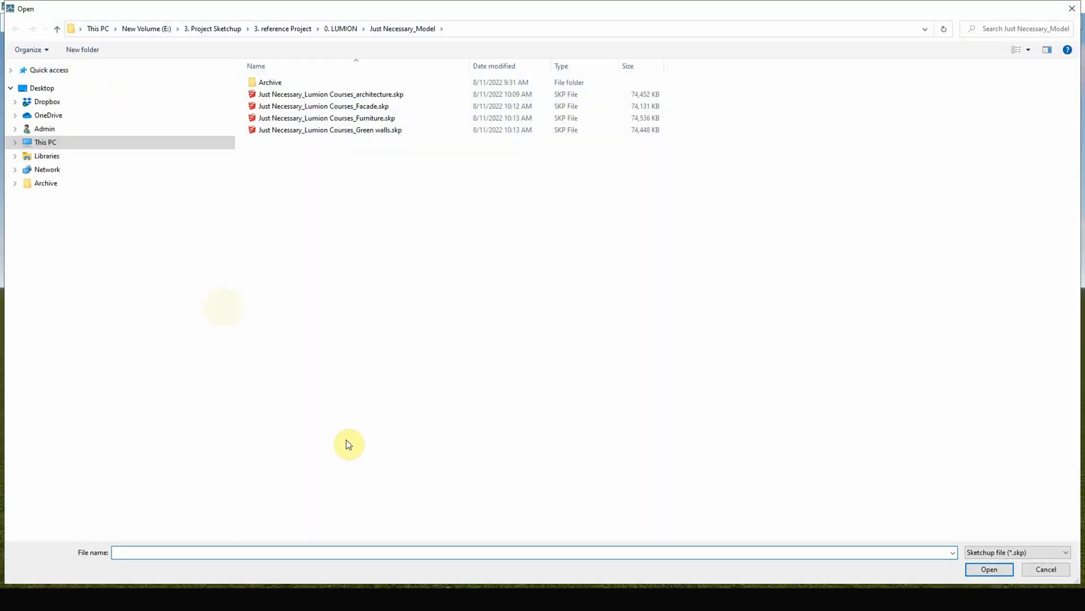
left_click(362, 110)
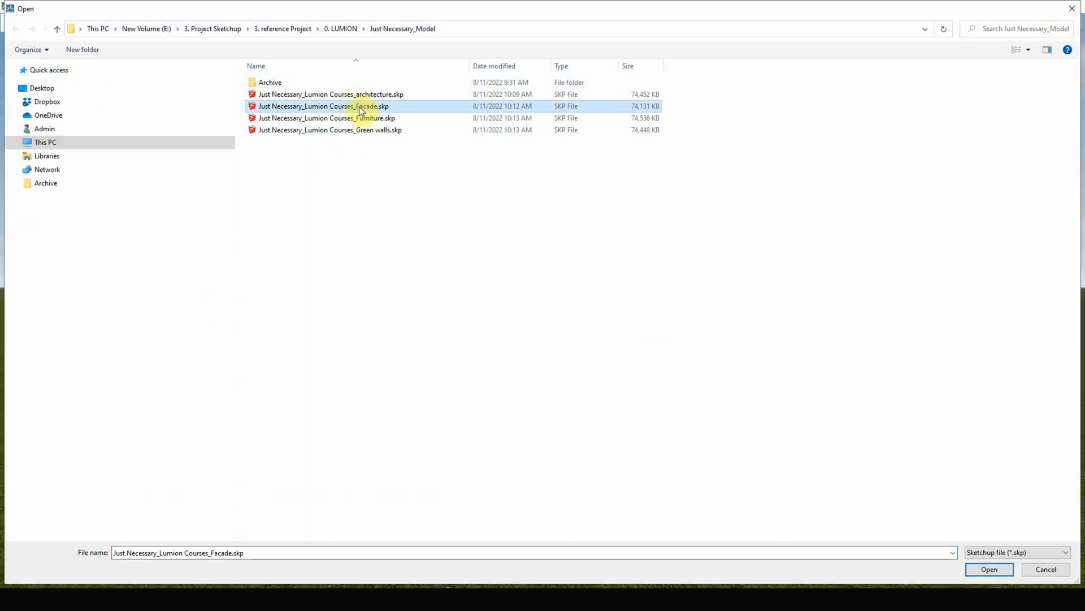
double_click(361, 110)
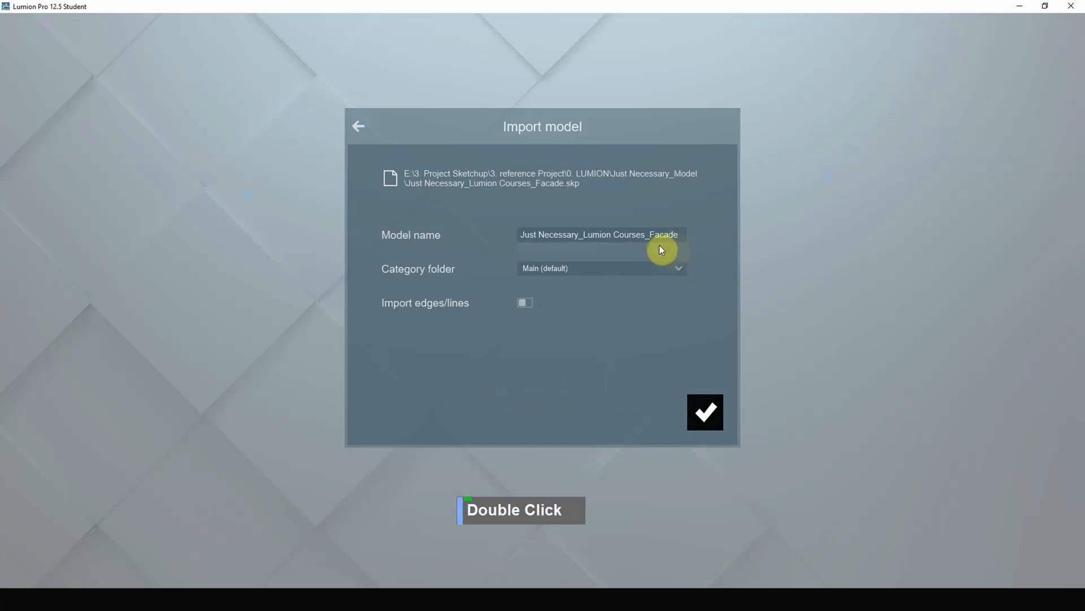
left_click(705, 411)
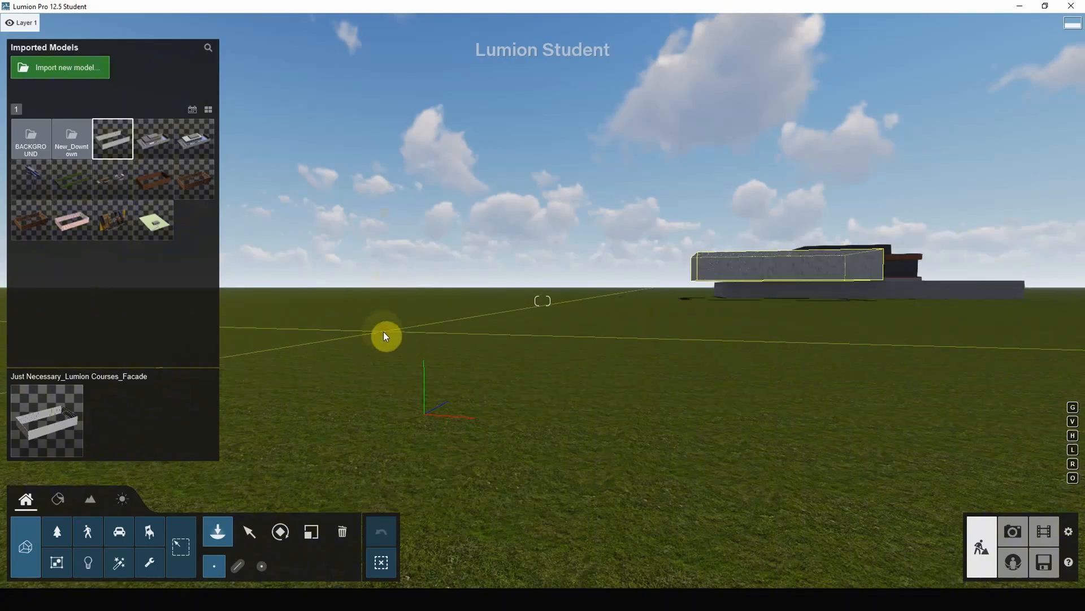
key("d")
key("a")
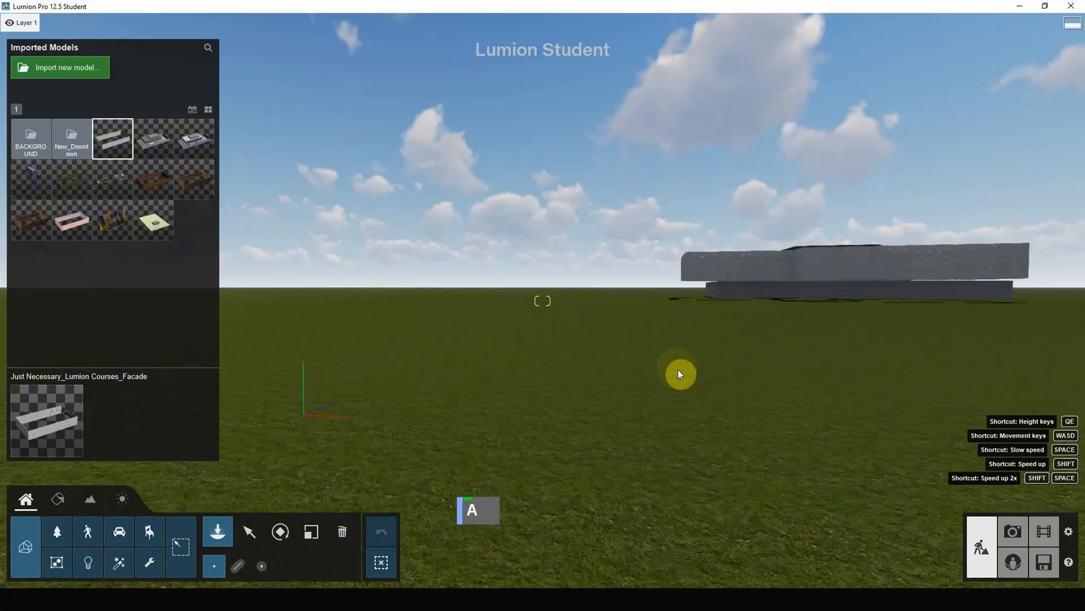
right_click(681, 373)
Import Just Necessary_Lumion Courses_Furniture.skp with the default settings and place it on the grass near the building.
left_click(46, 70)
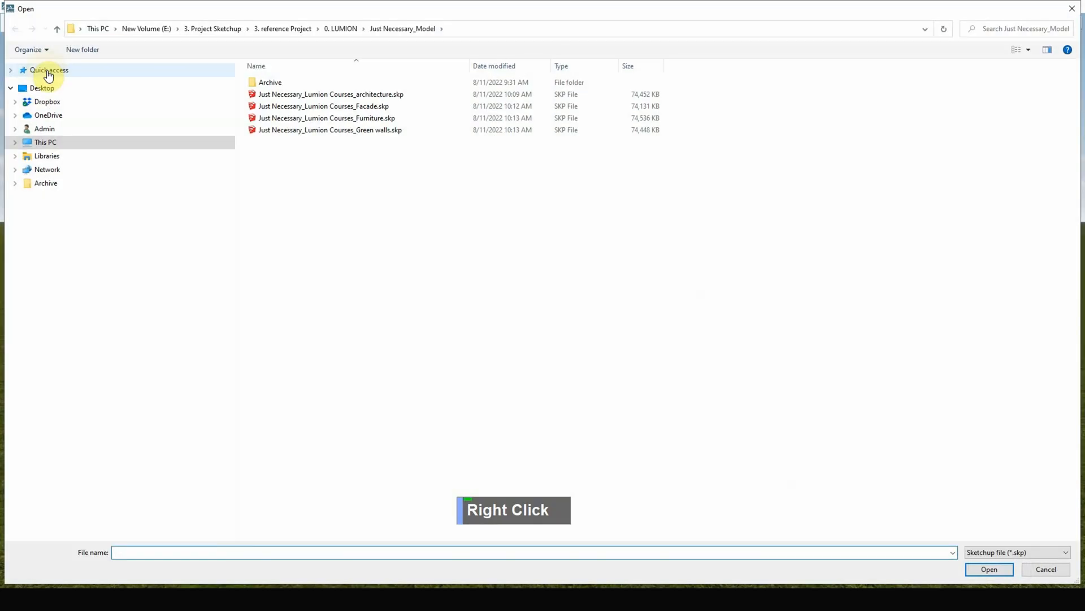
double_click(376, 118)
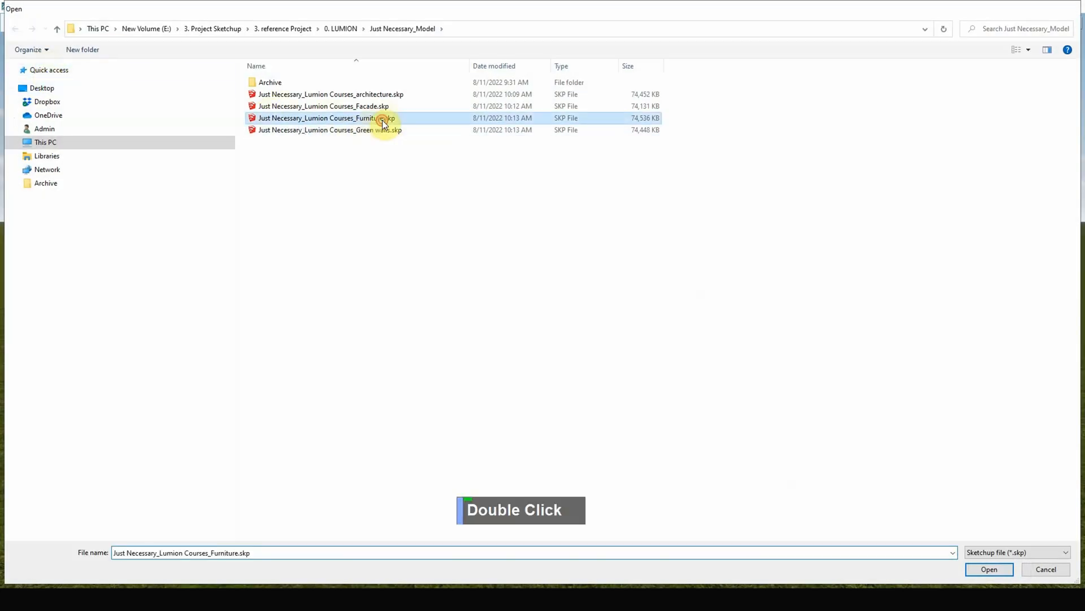
left_click(706, 413)
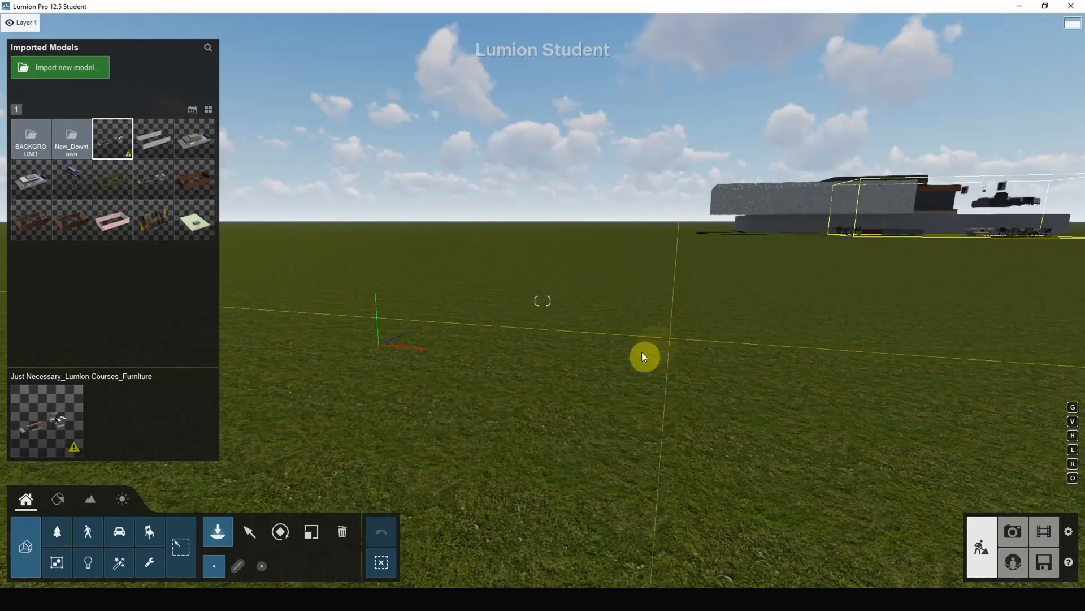
left_click(767, 362)
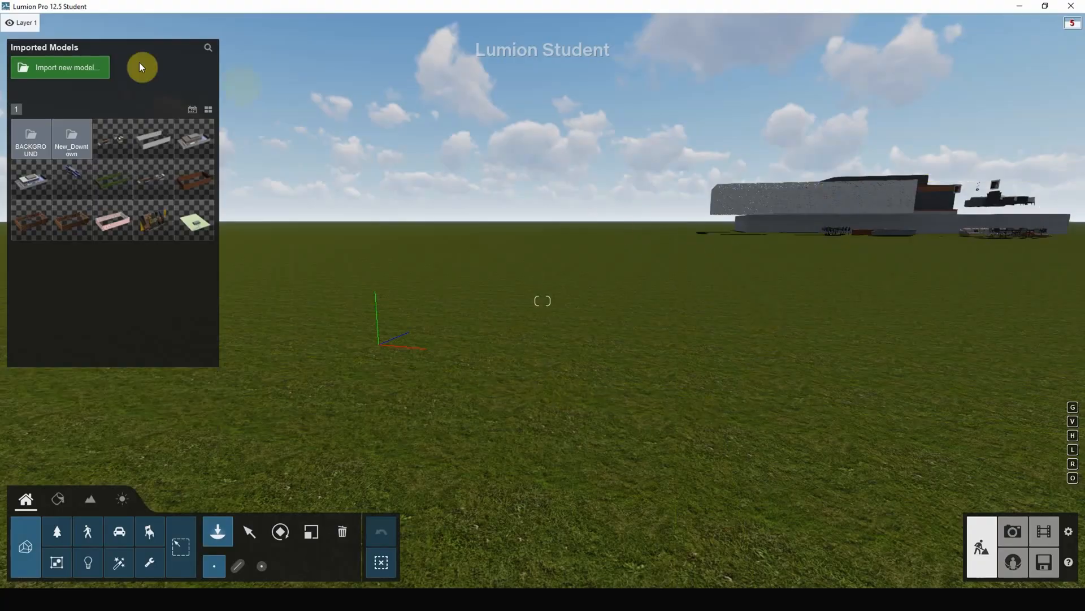
Import Just Necessary_Lumion Courses_Green walls.skp with the default settings and place it in front of the building.
left_click(72, 68)
double_click(344, 130)
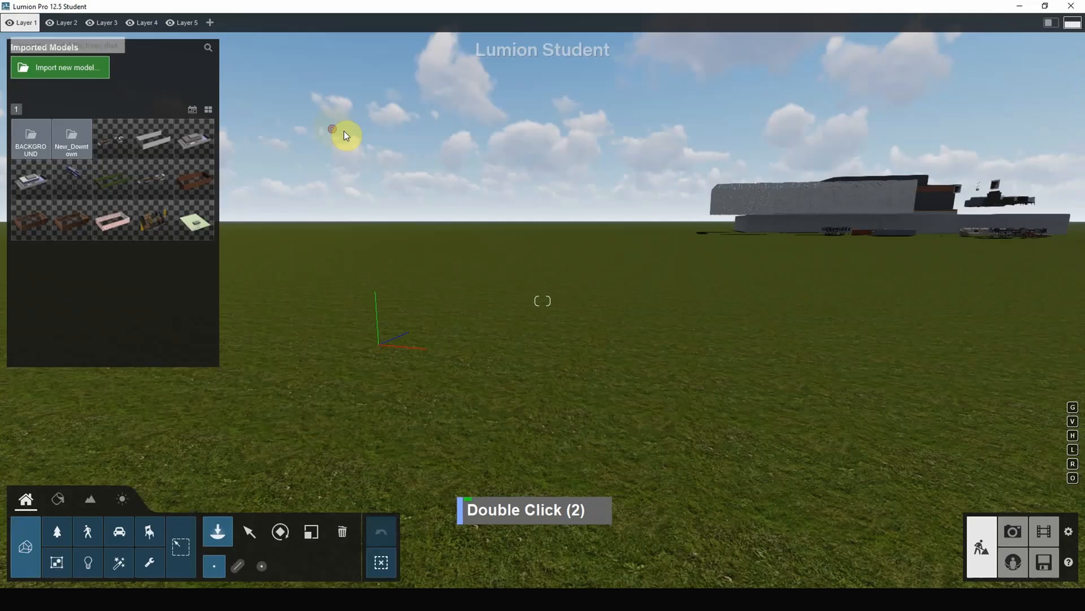
left_click(699, 415)
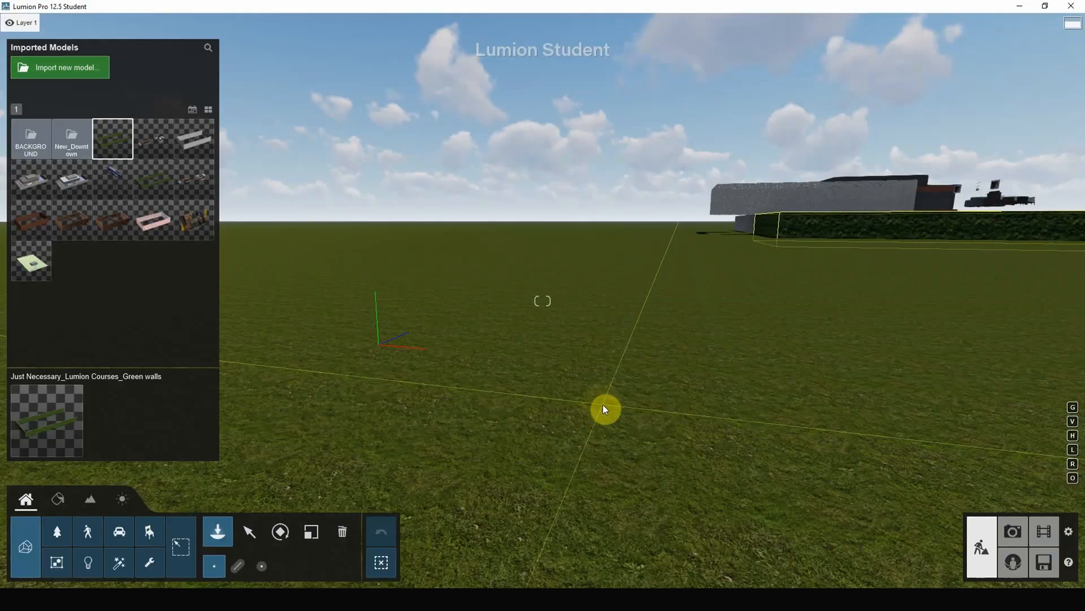
left_click(604, 405)
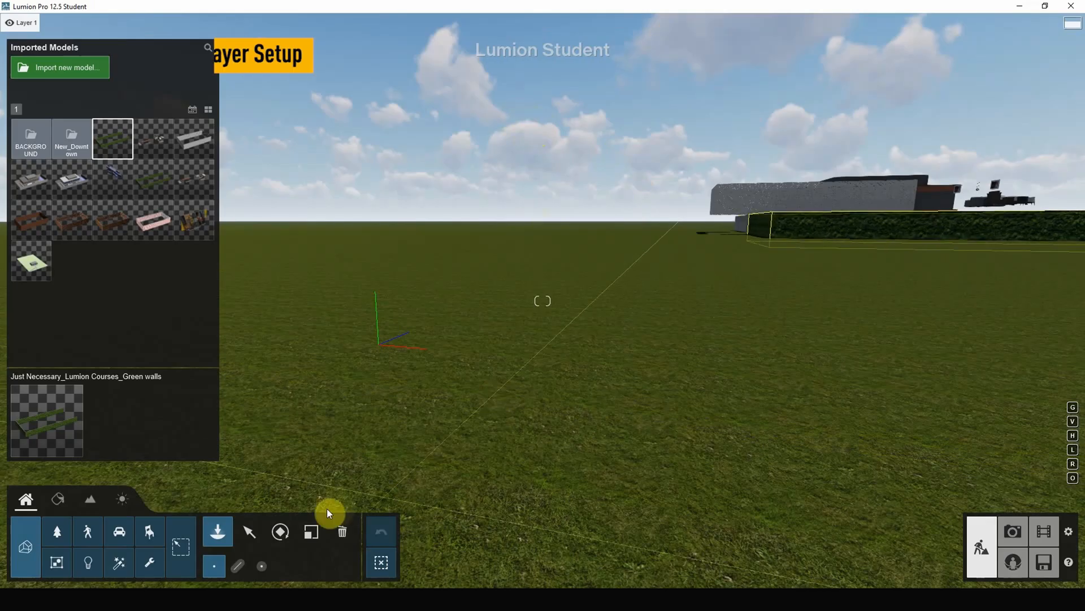
Switch to object selection mode and rename Layer 1 as Architecture.
left_click(254, 532)
right_click_drag(638, 294, 560, 244)
mouse_move(3, 32)
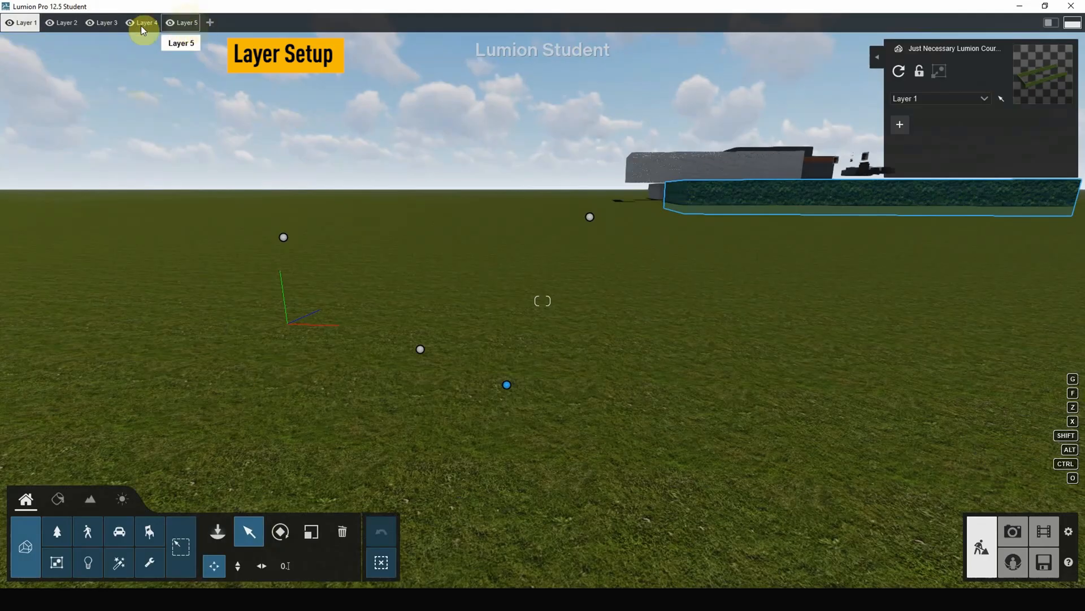
double_click(29, 24)
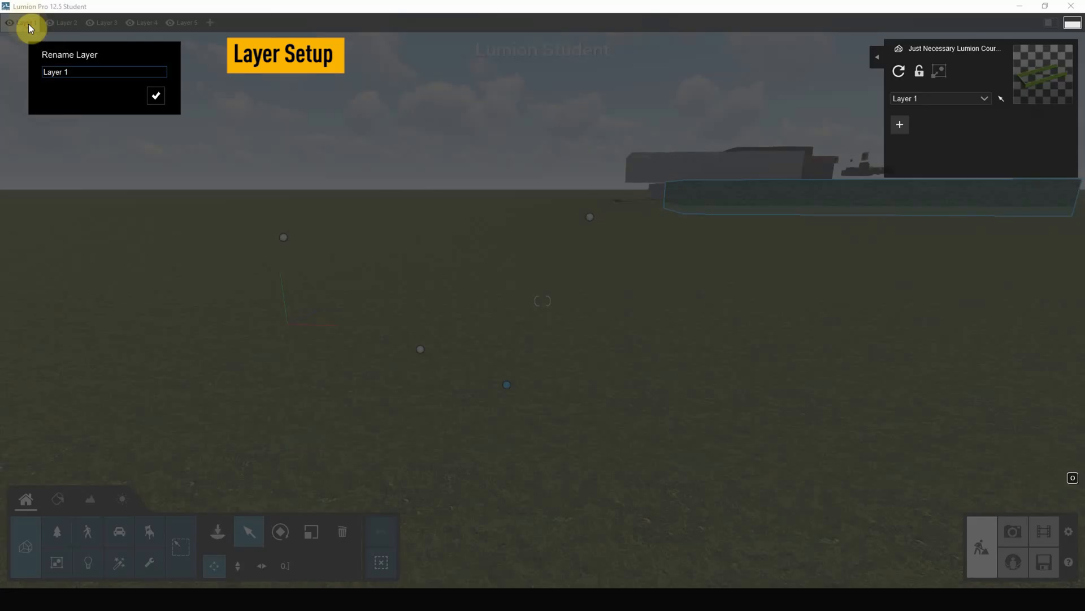
left_click_drag(76, 72, 5, 72)
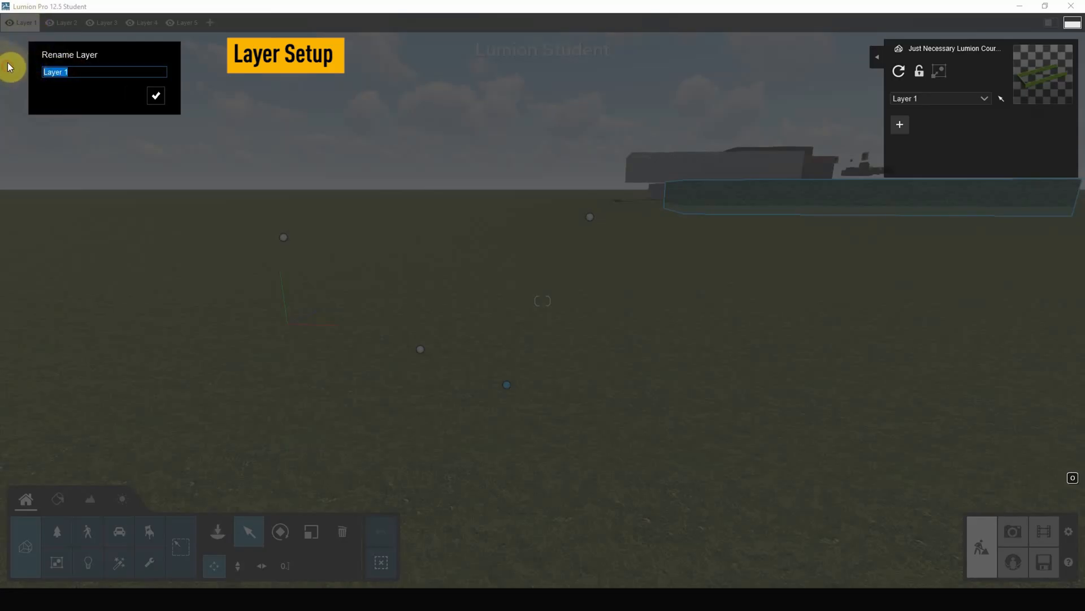
type("aRCHI")
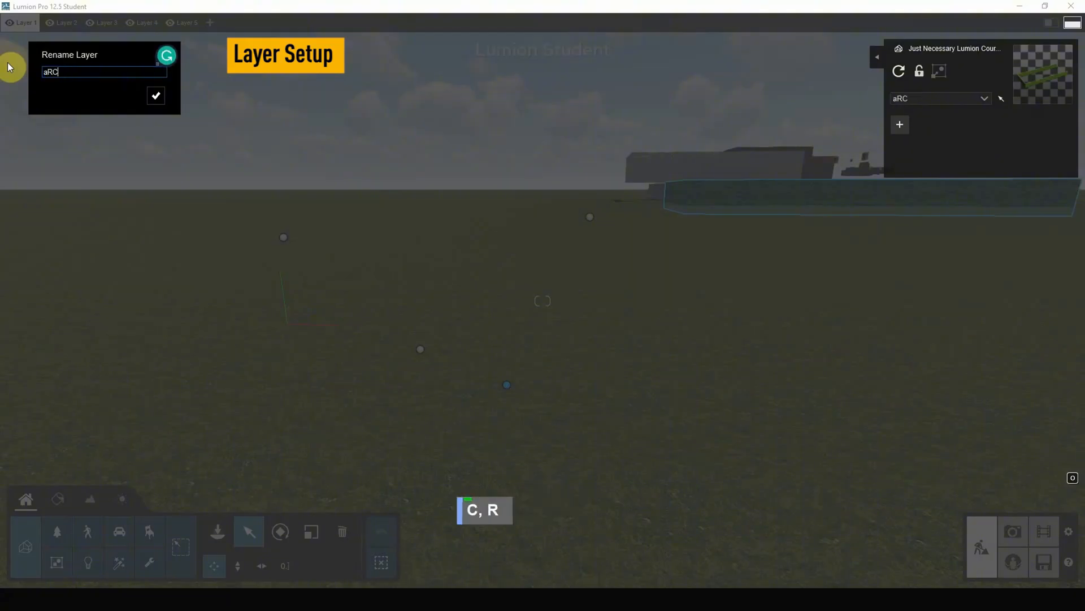
key("BackSpace")
key("BackSpace")
key("BackSpace")
key("BackSpace")
key("BackSpace")
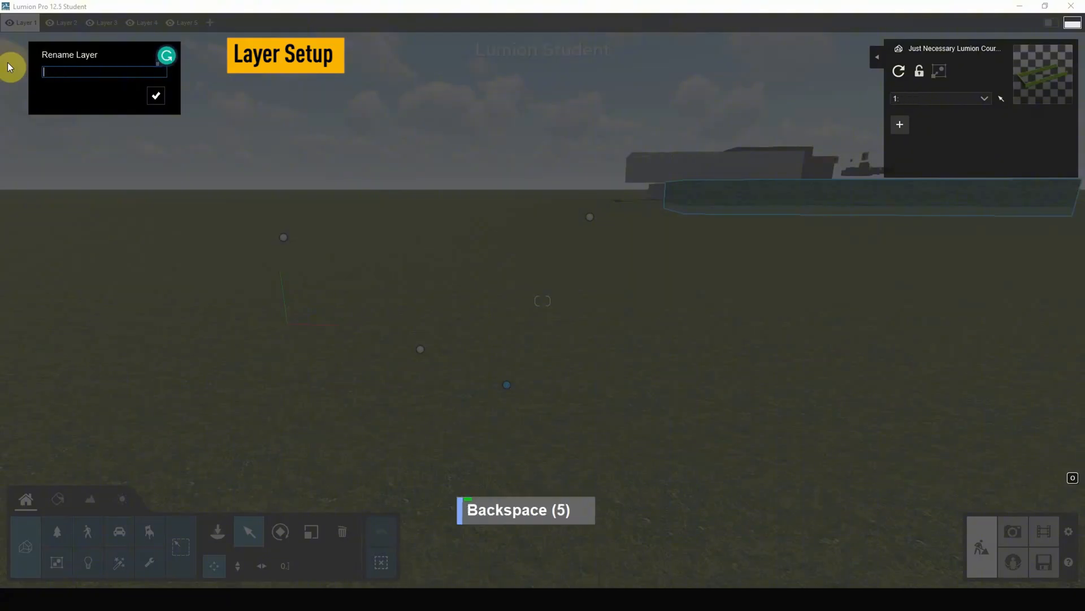
key("Caps_Lock")
key("Caps_Lock")
key("Caps_Lock")
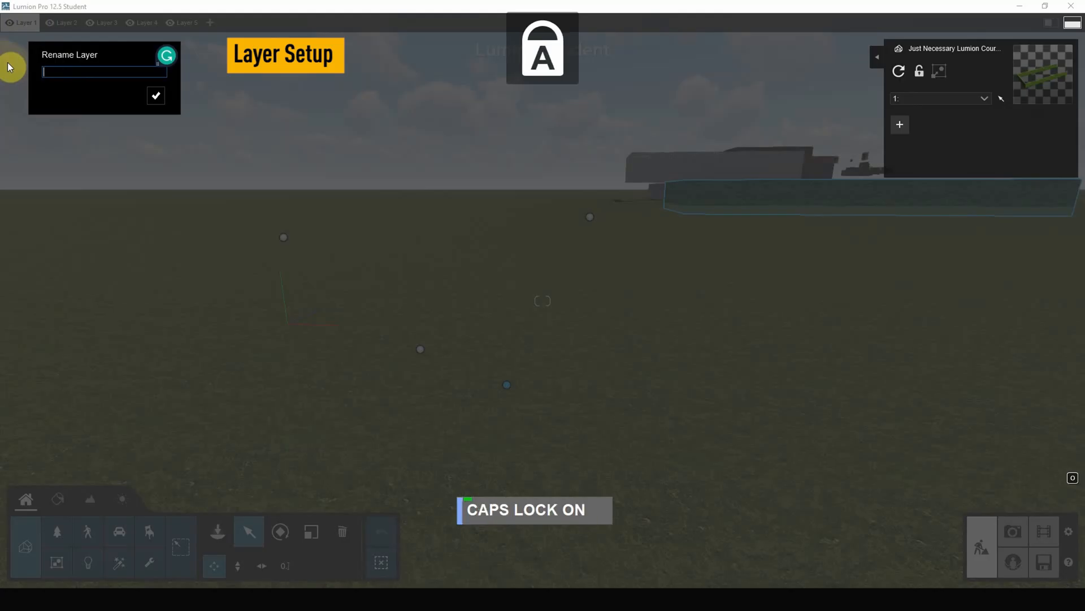
type("A")
key("BackSpace")
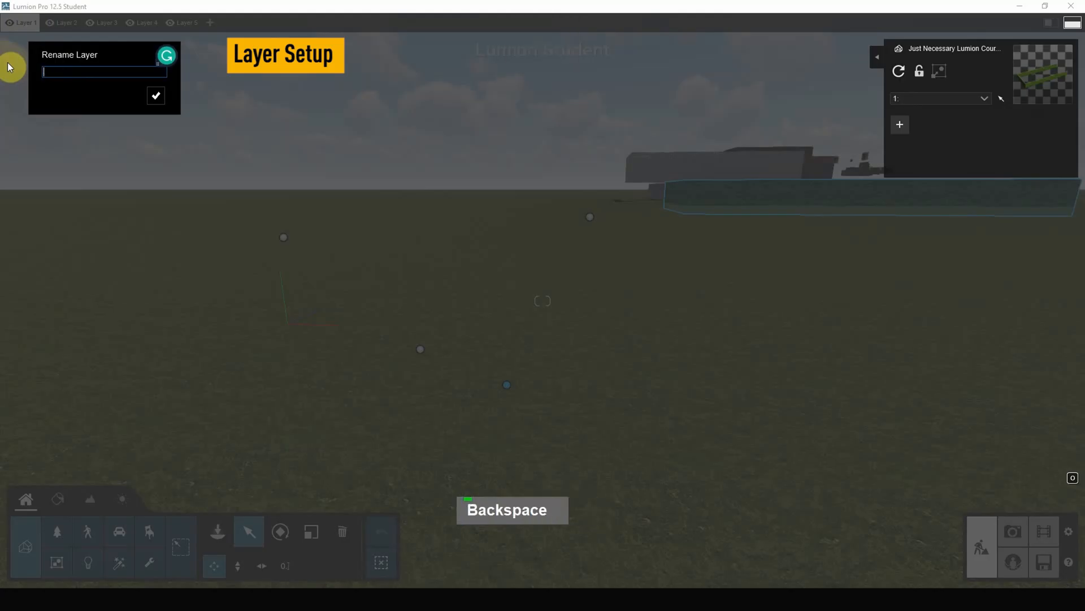
key("Caps_Lock")
type("A")
key("Caps_Lock")
type("rch")
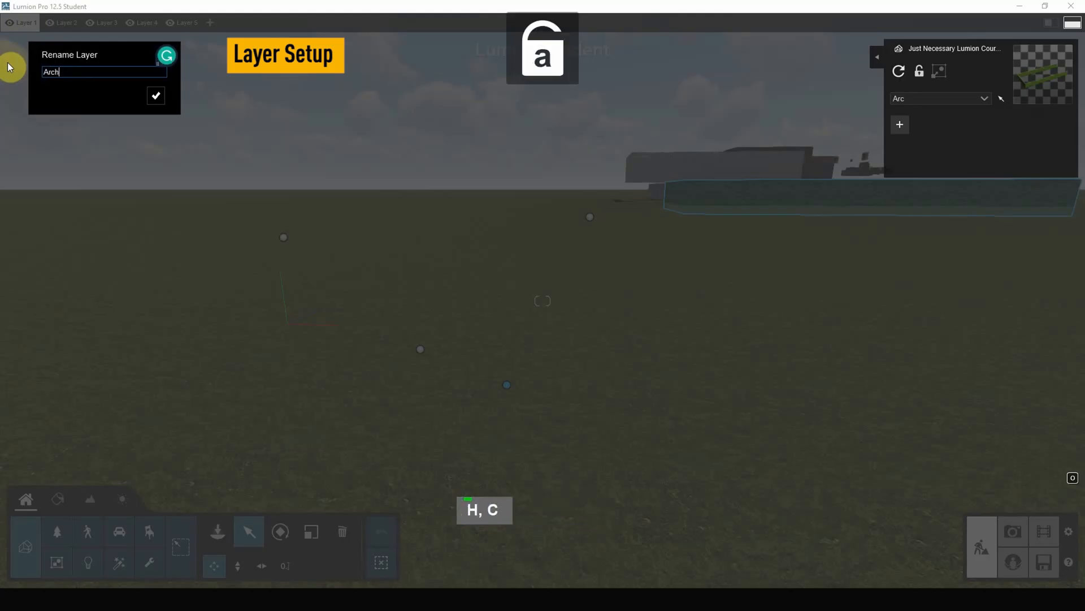
type("itecture")
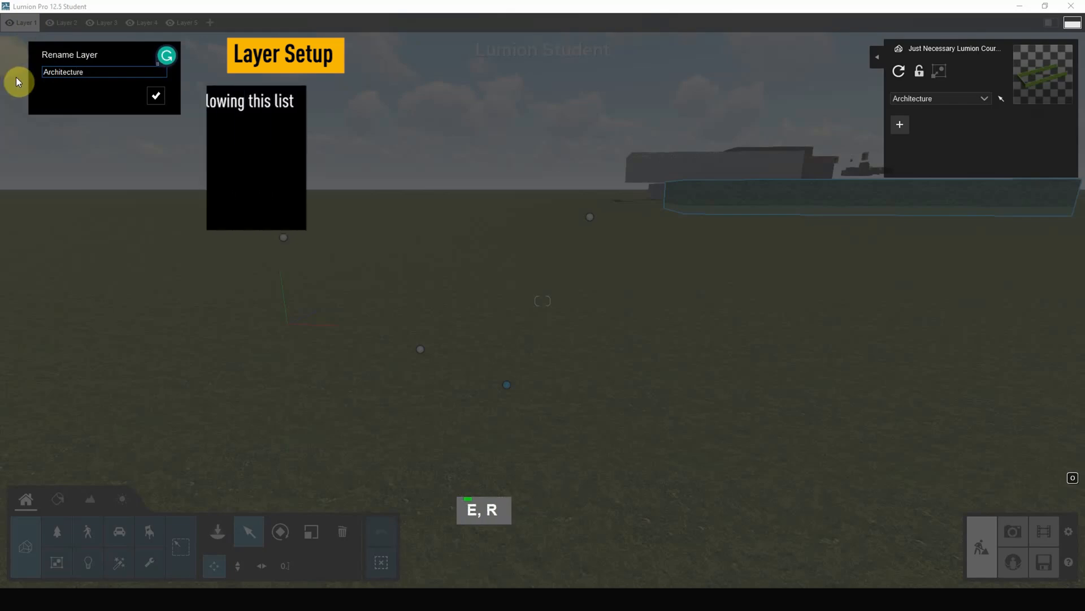
left_click(156, 96)
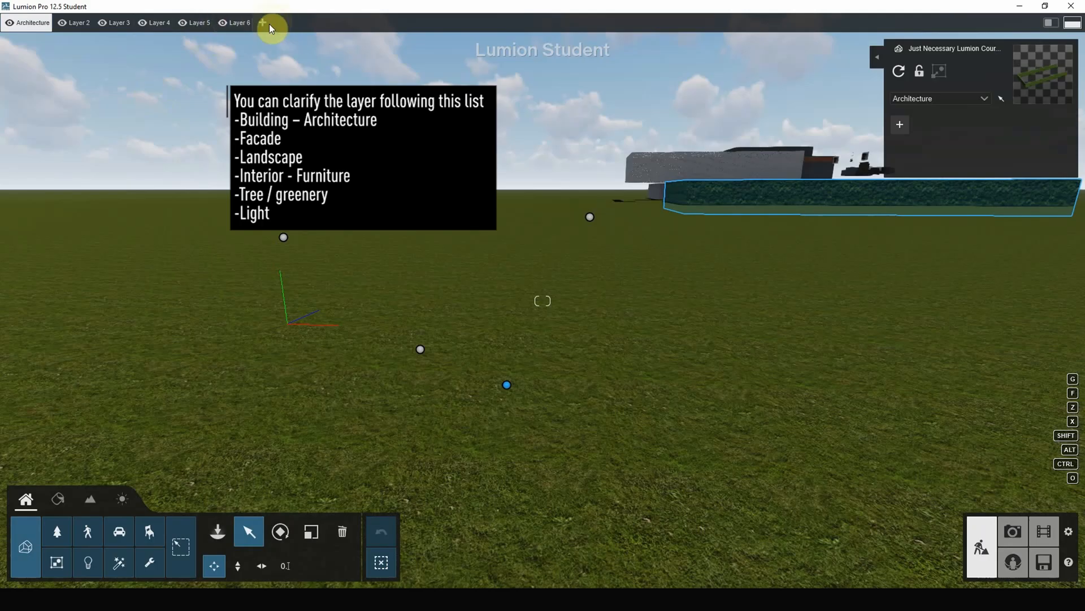
Add a seventh layer to the scene and rename Layer 2 as Facade.
left_click(264, 22)
left_click(77, 23)
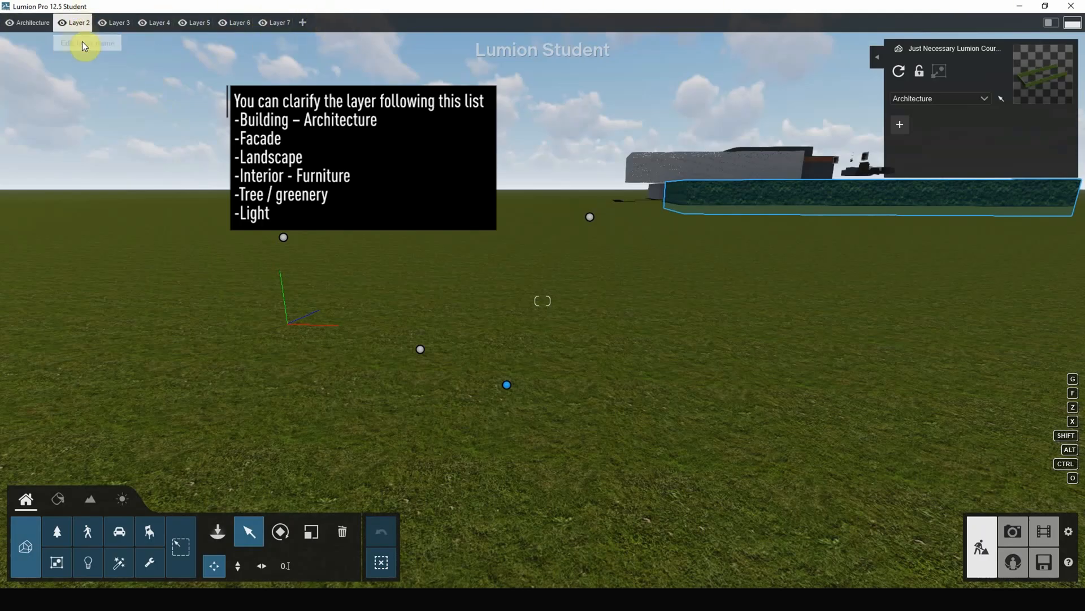
left_click(80, 25)
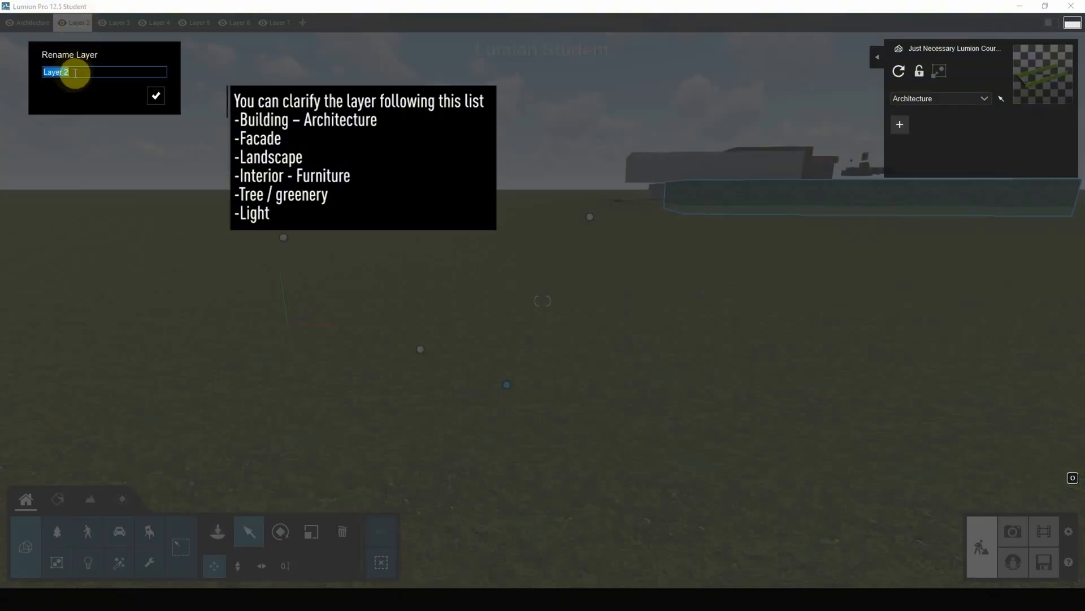
type("Face")
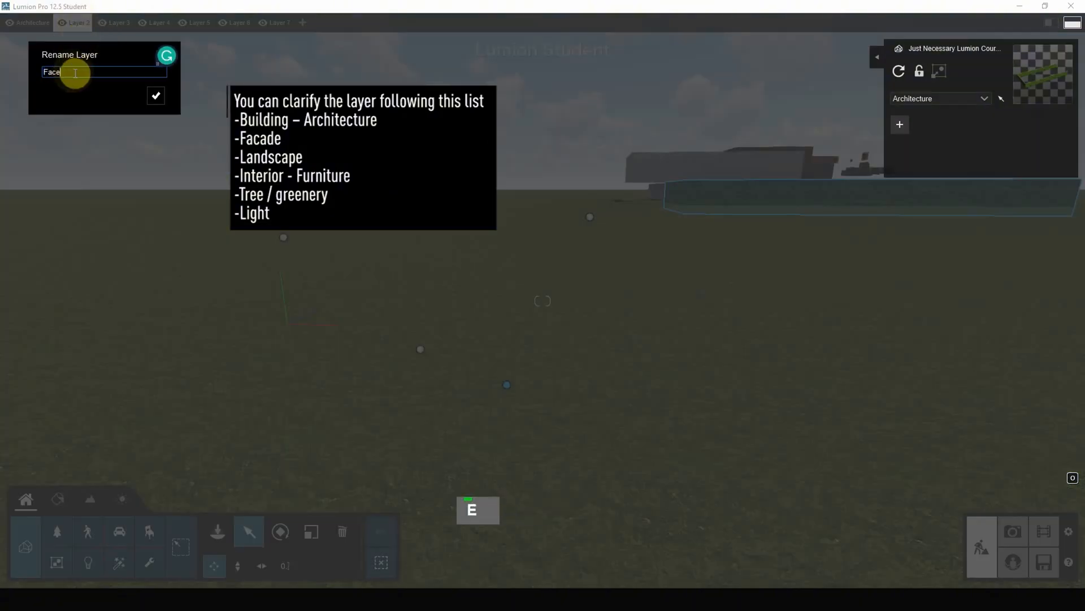
key("BackSpace")
type("dae")
key("BackSpace")
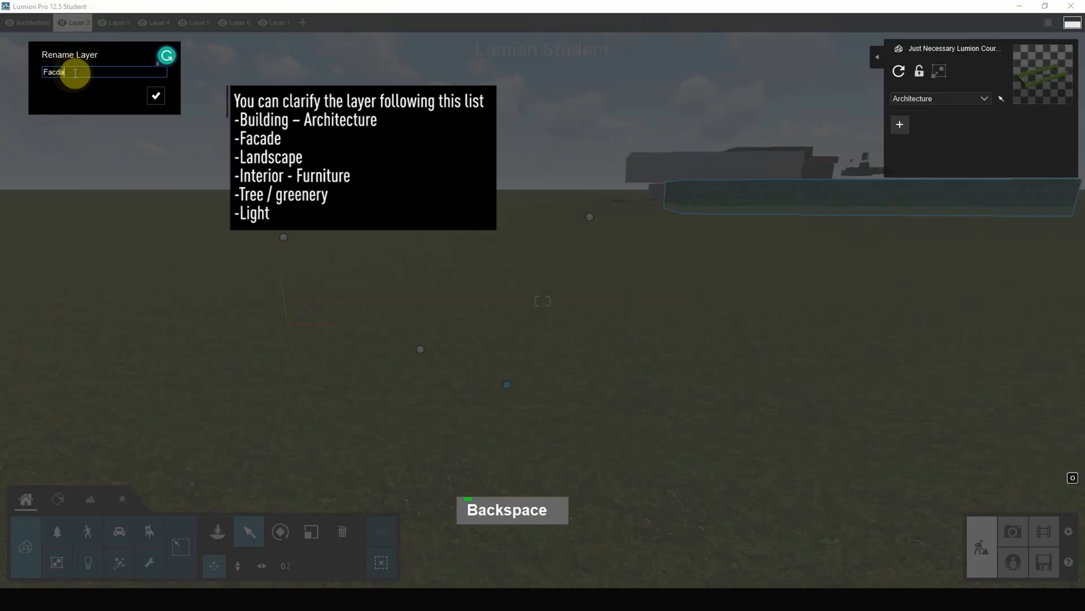
key("BackSpace")
key("BackSpace")
type("ade")
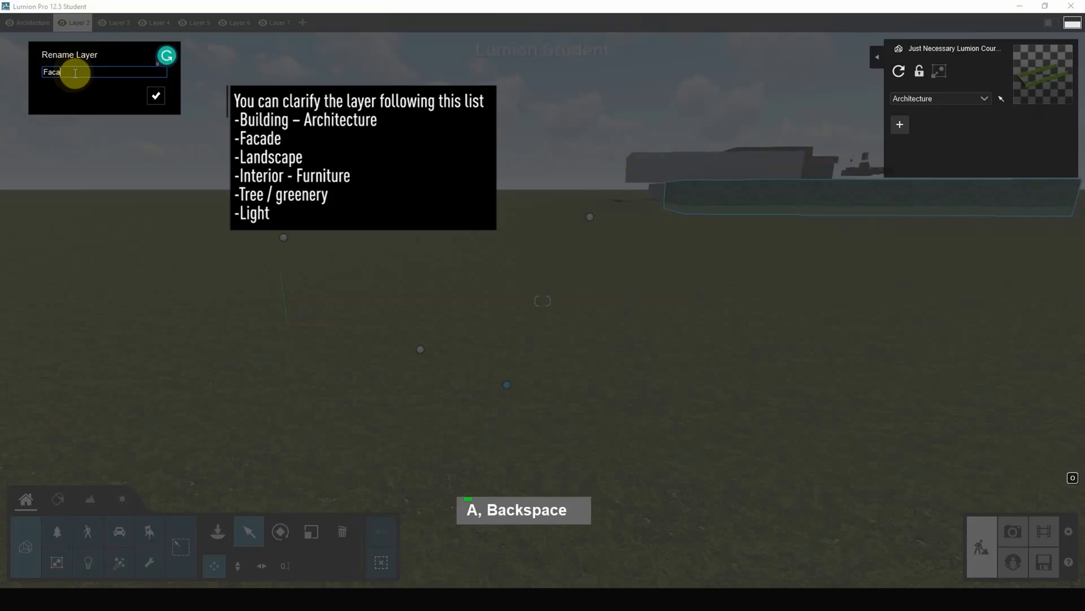
left_click(158, 97)
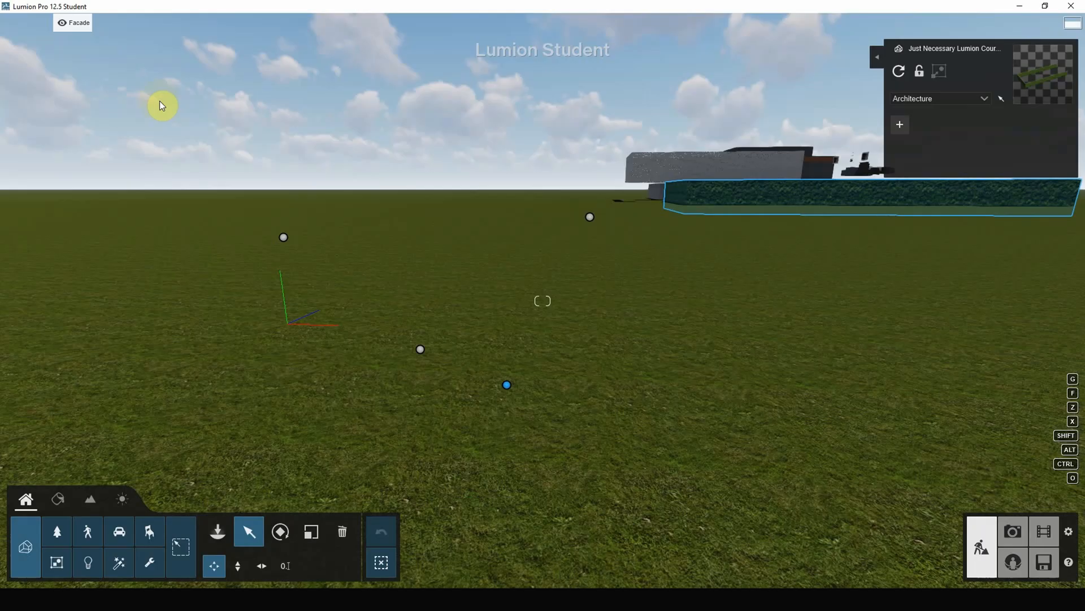
Rename Layer 3 as Furniture.
mouse_move(115, 20)
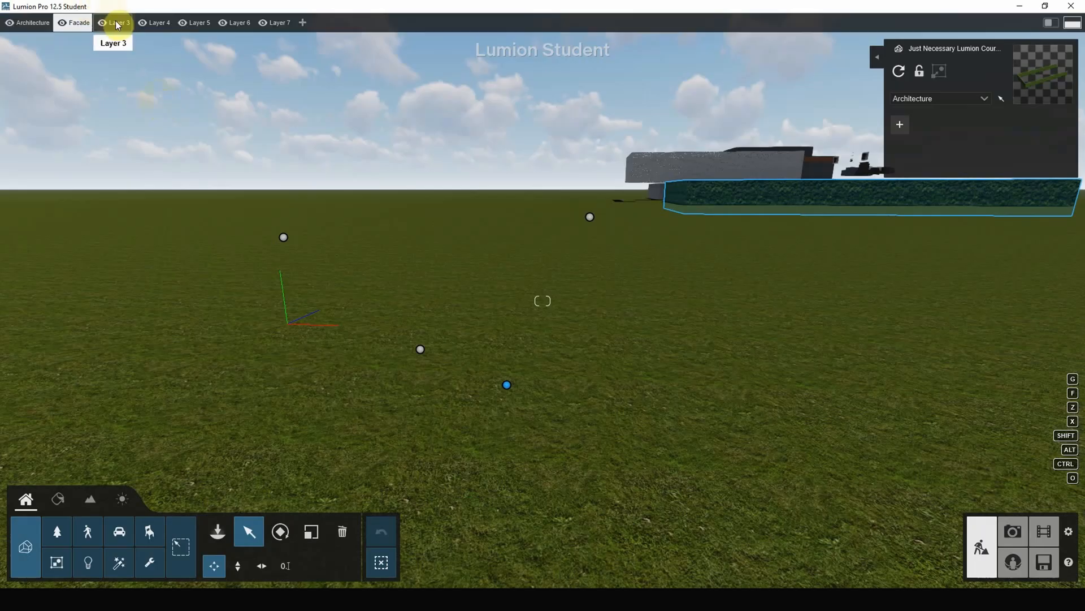
left_click(120, 25)
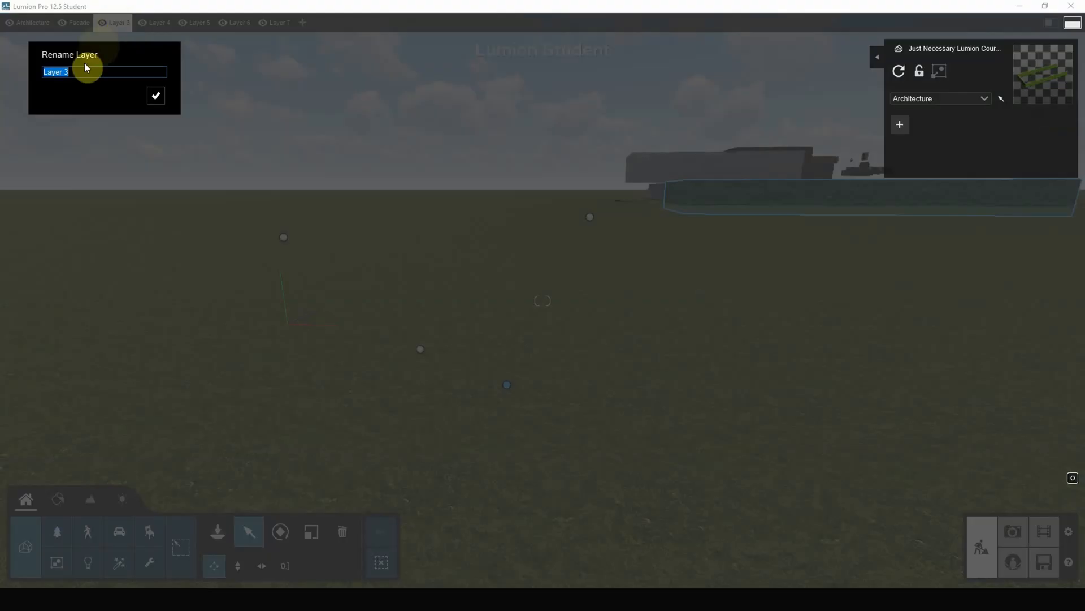
type("Fur")
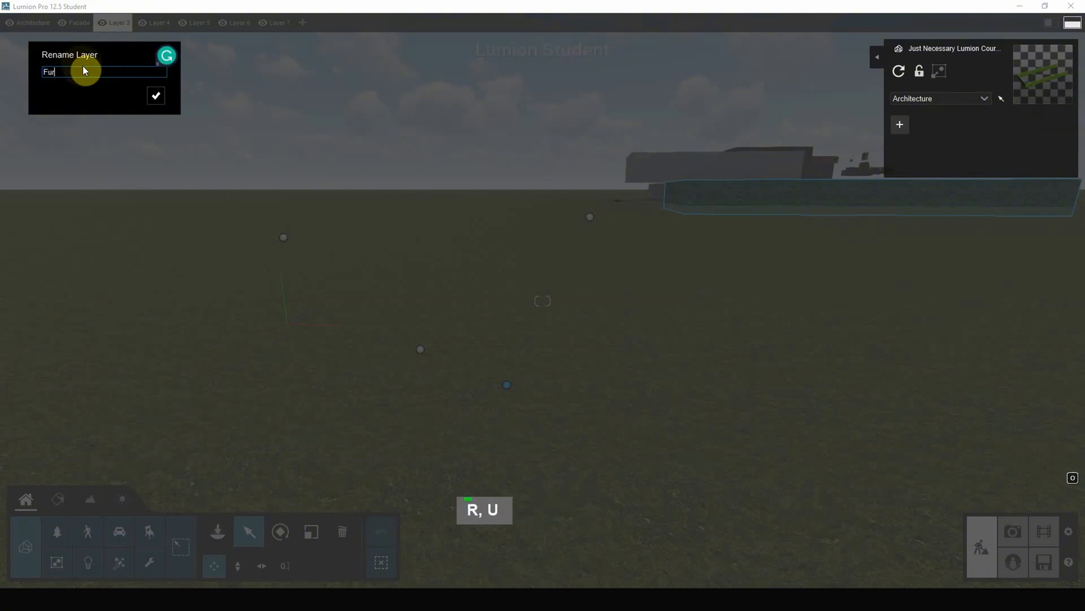
type("niture")
left_click(158, 96)
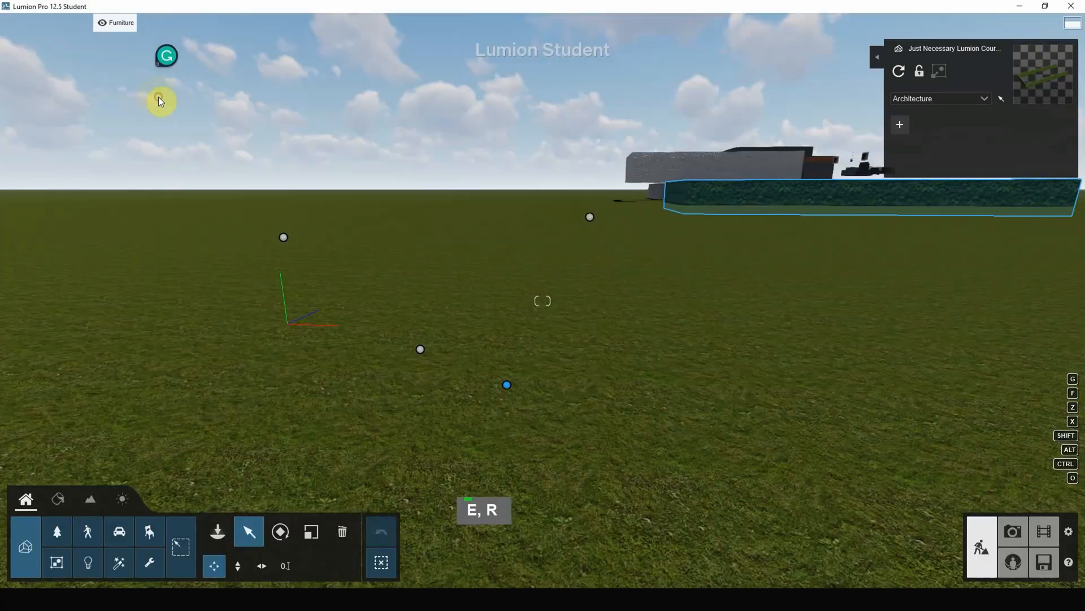
Rename Layer 4 as Green - Tree.
left_click(161, 26)
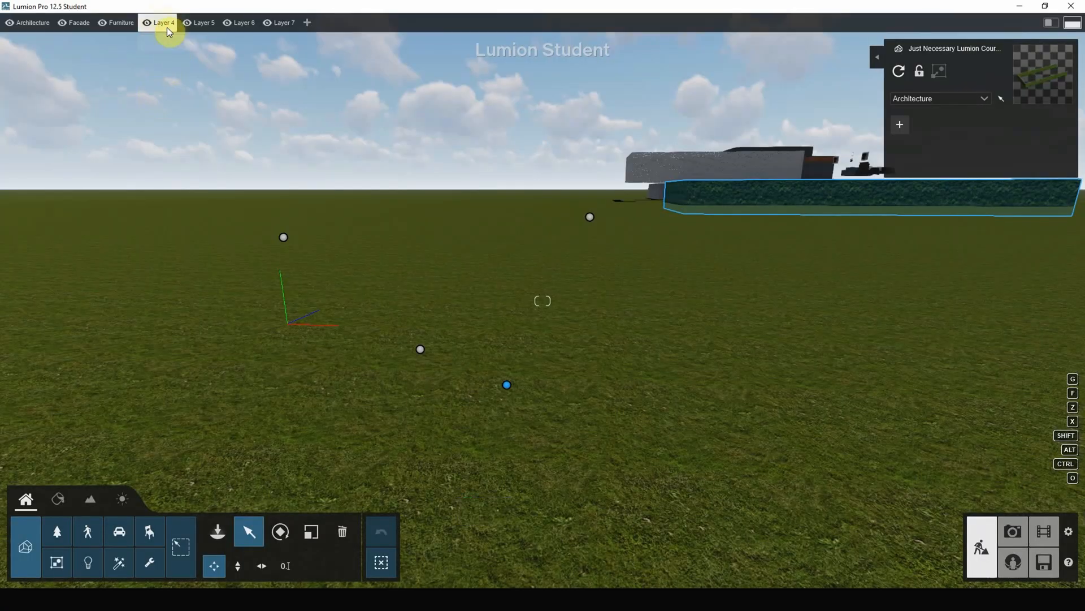
left_click(164, 27)
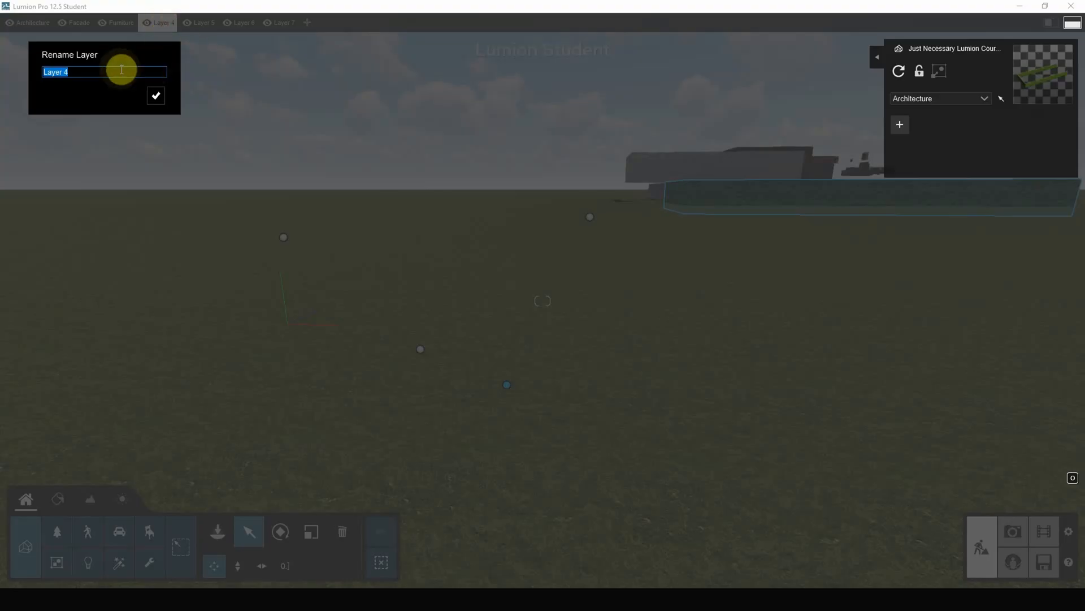
type("Greenn")
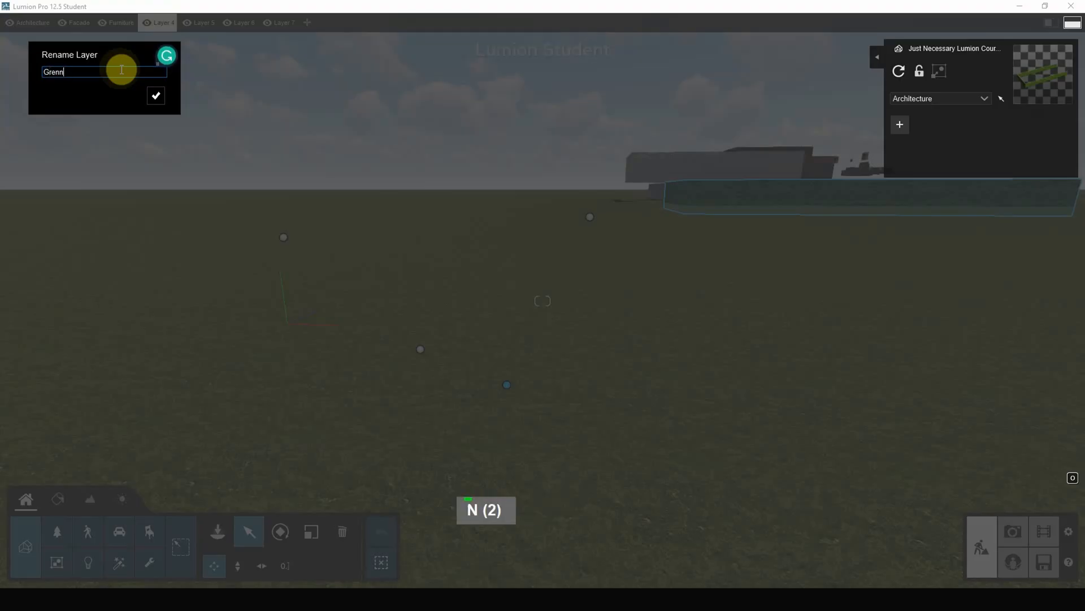
key("BackSpace")
type("n")
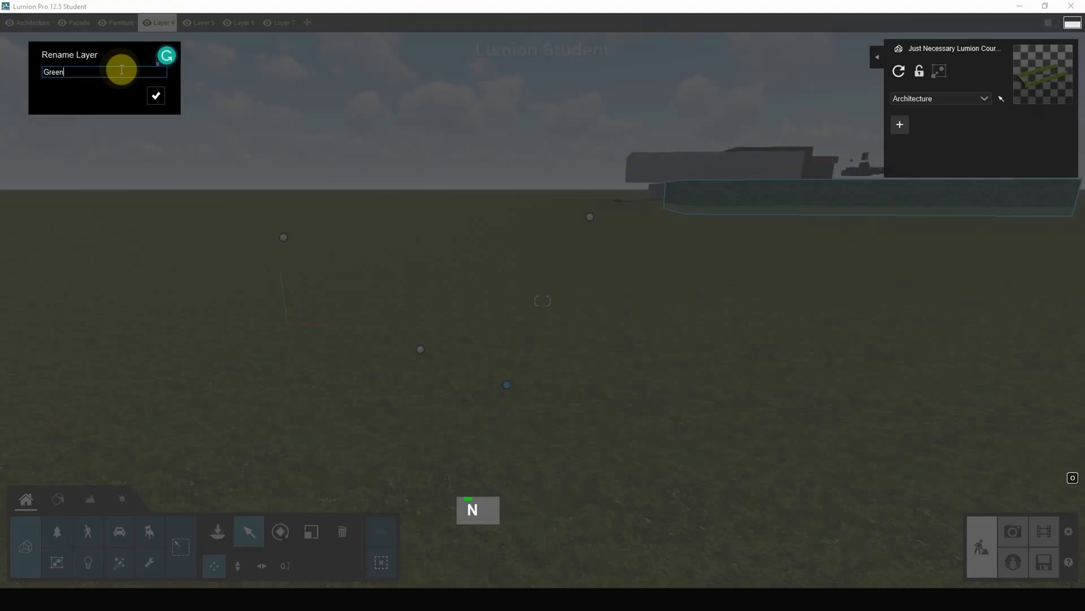
type(" - Tree")
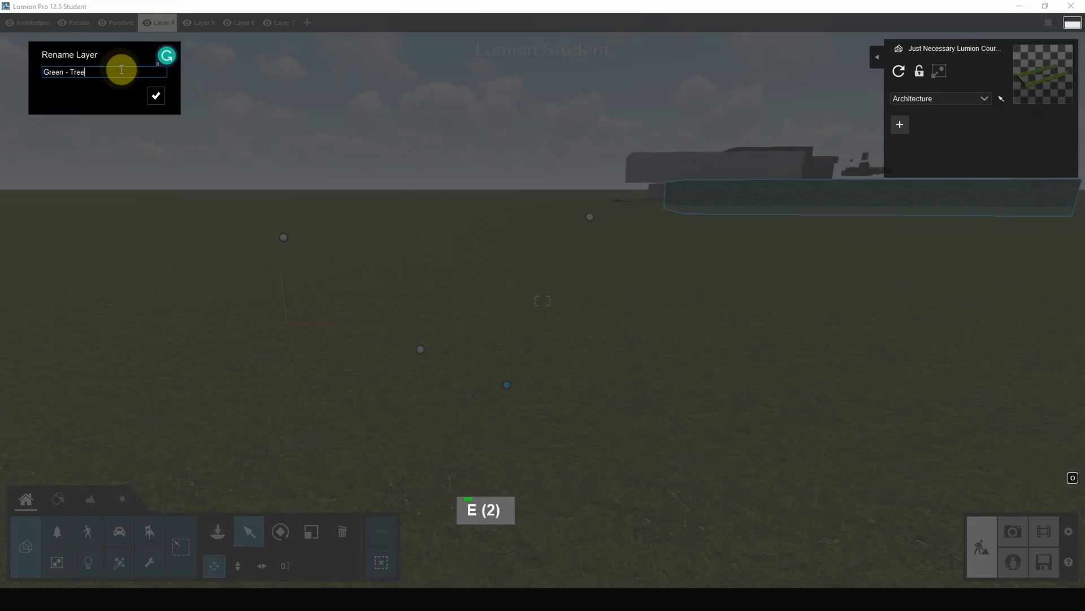
left_click(156, 96)
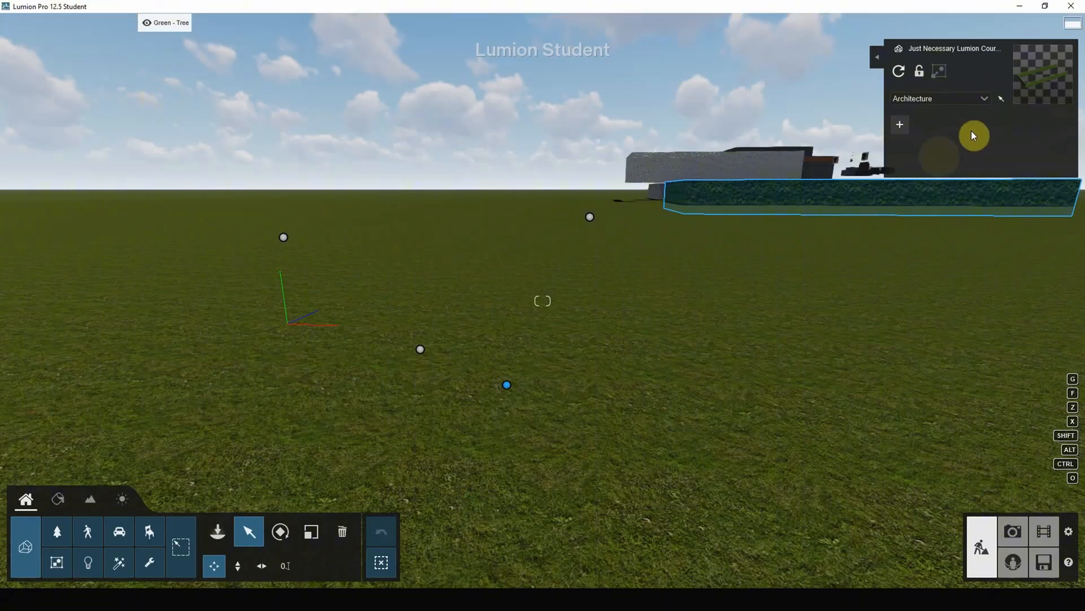
Hide and show the Architecture layer to check which models it contains.
right_click_drag(635, 286, 637, 287)
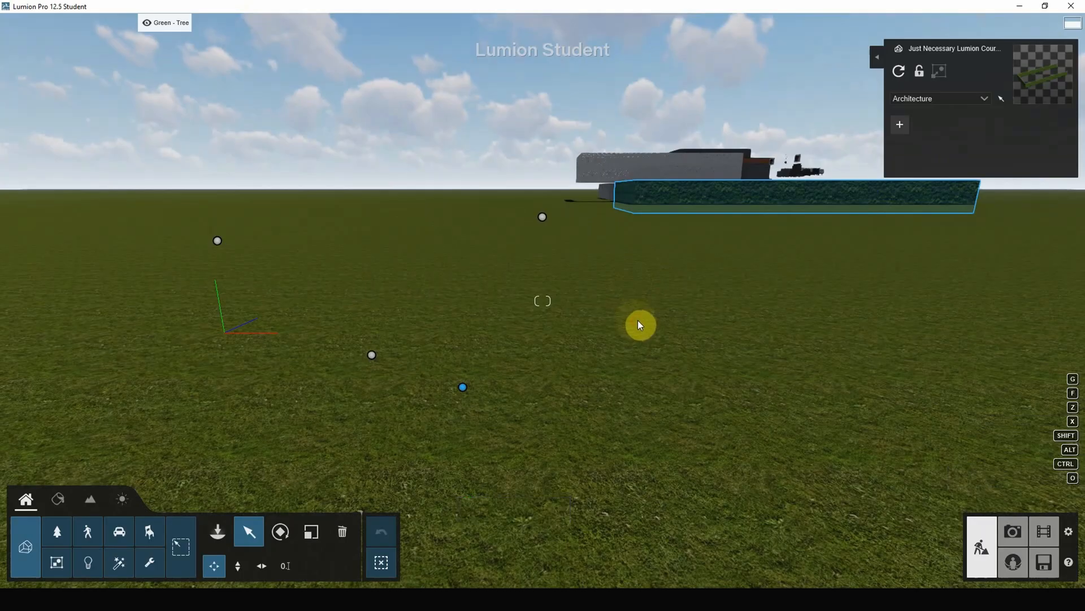
mouse_move(10, 52)
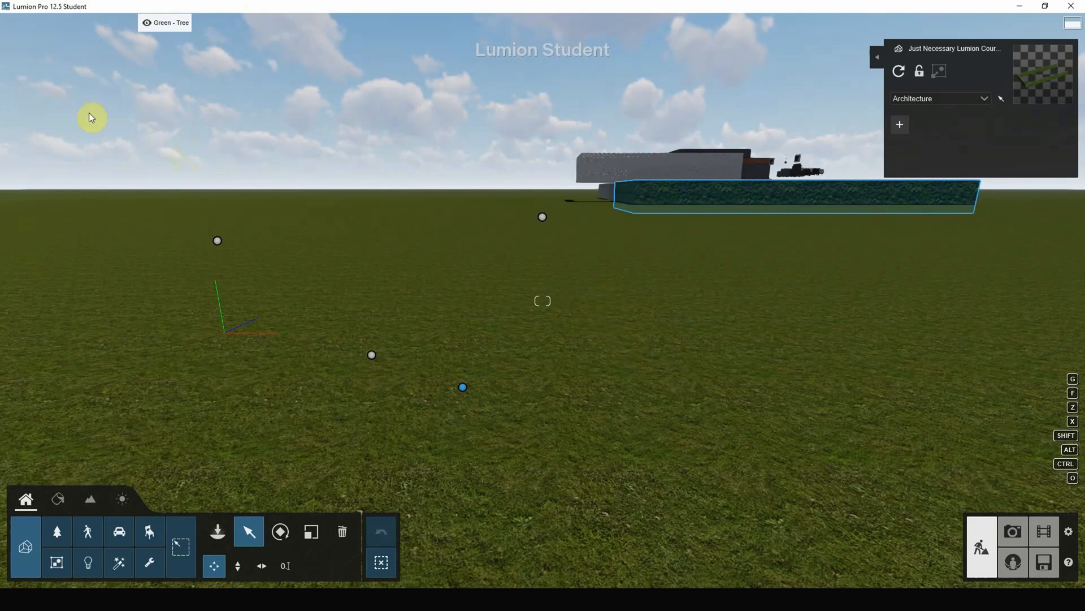
left_click(8, 24)
left_click(8, 24)
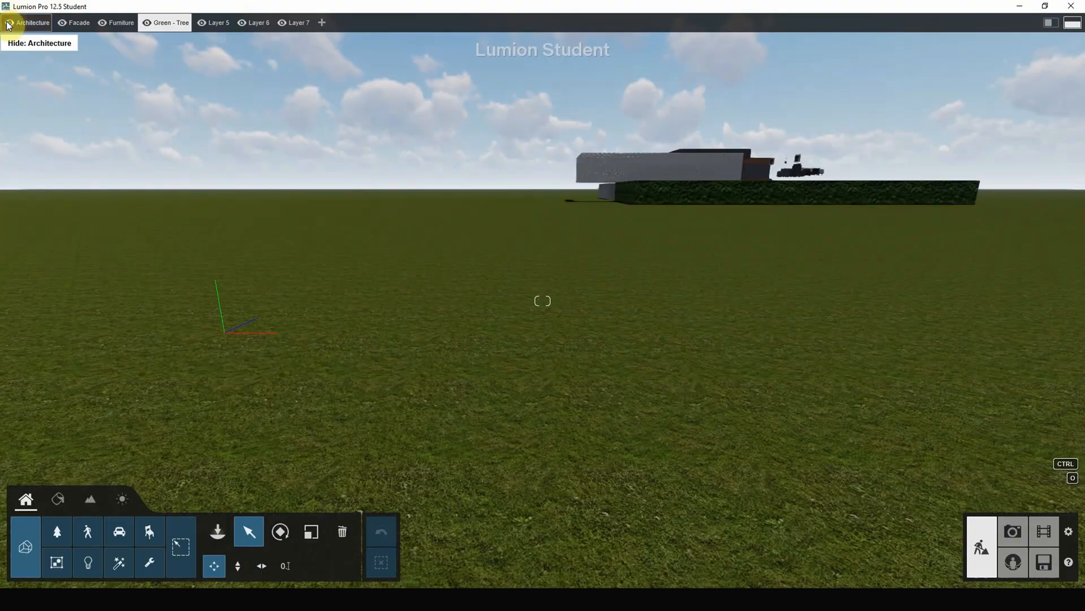
left_click(9, 24)
left_click(9, 24)
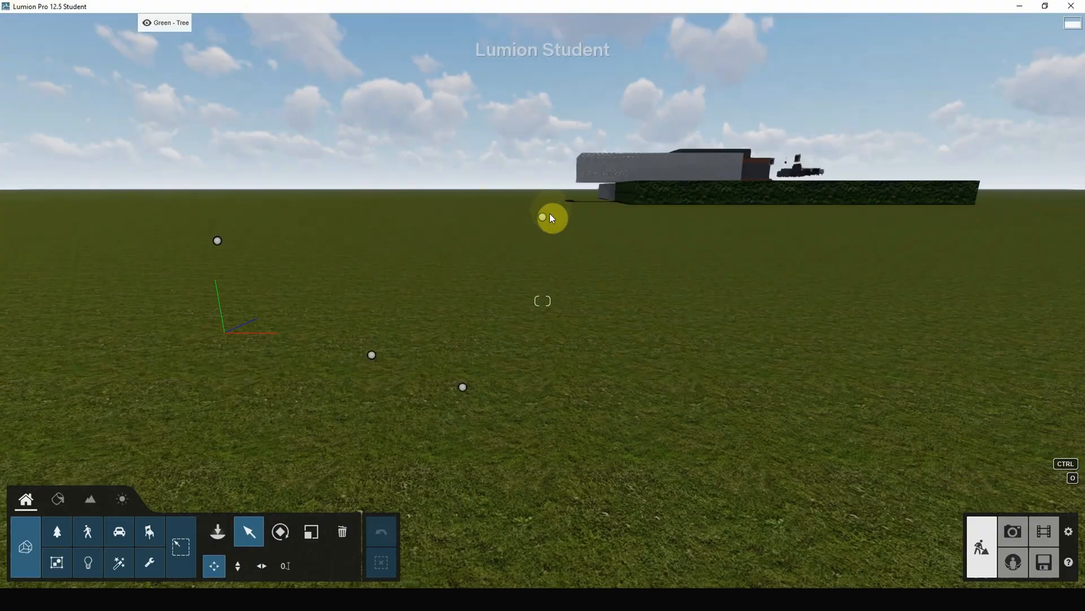
Reposition the architecture and facade models on the grass and assign the facade model to the Facade layer.
mouse_move(544, 221)
left_mouse_down()
mouse_move(547, 238)
mouse_move(430, 274)
left_mouse_up()
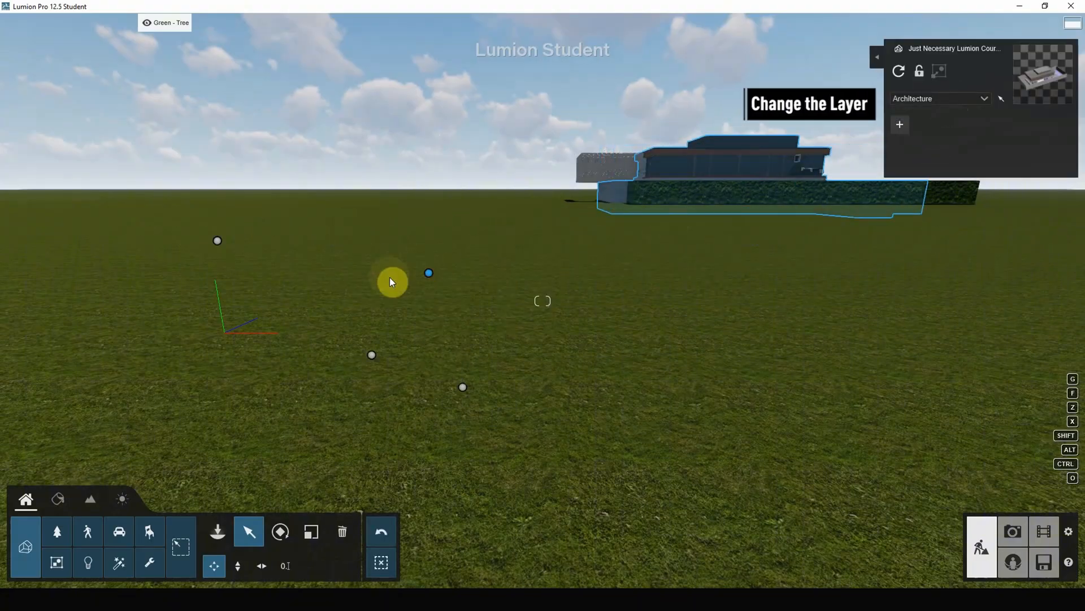
left_click_drag(216, 239, 214, 276)
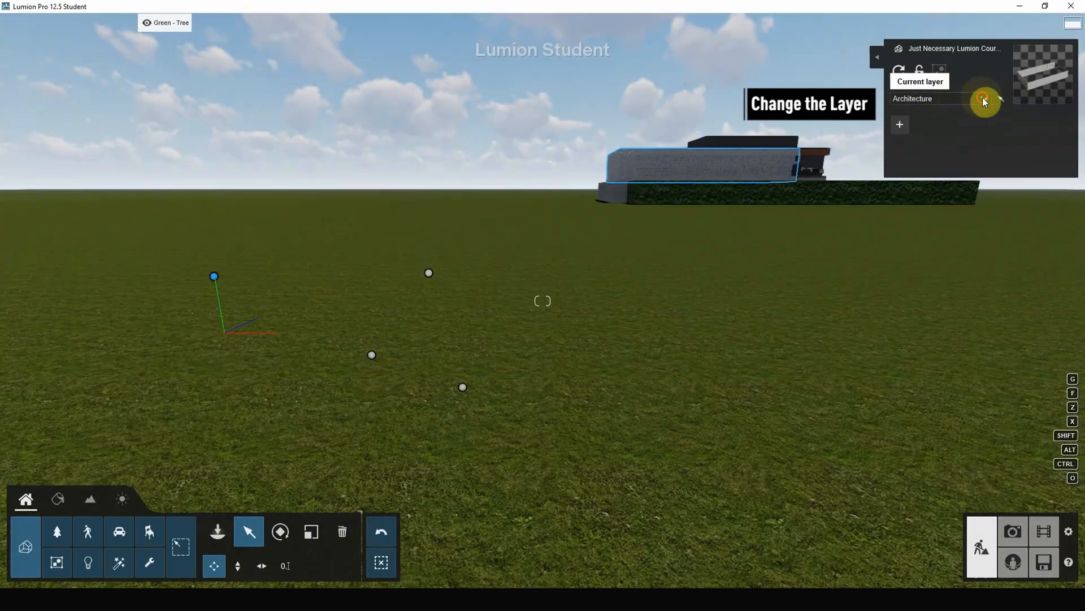
left_click(984, 100)
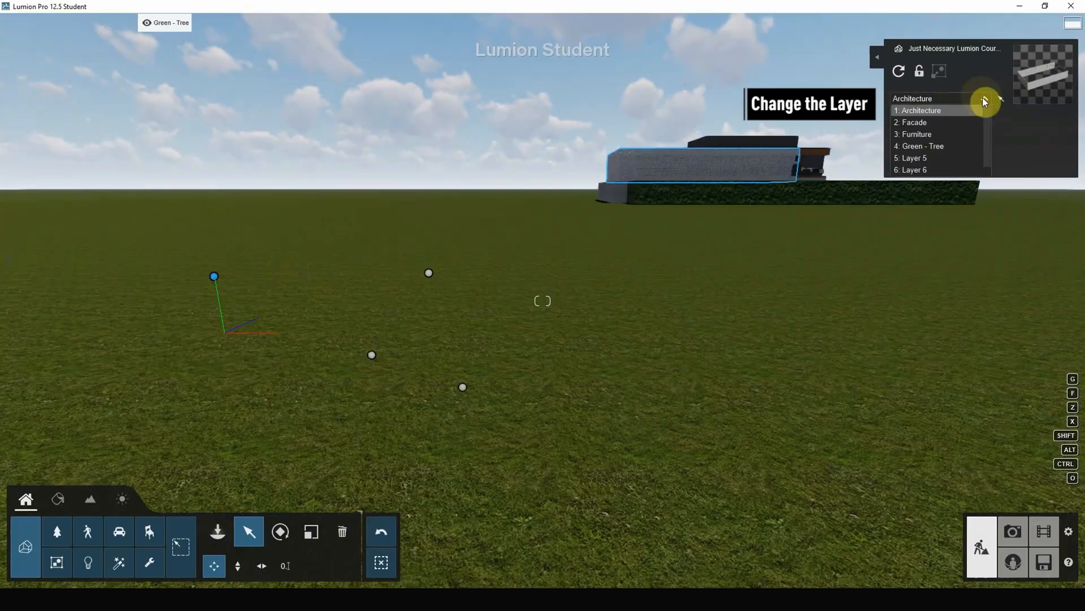
left_click(936, 123)
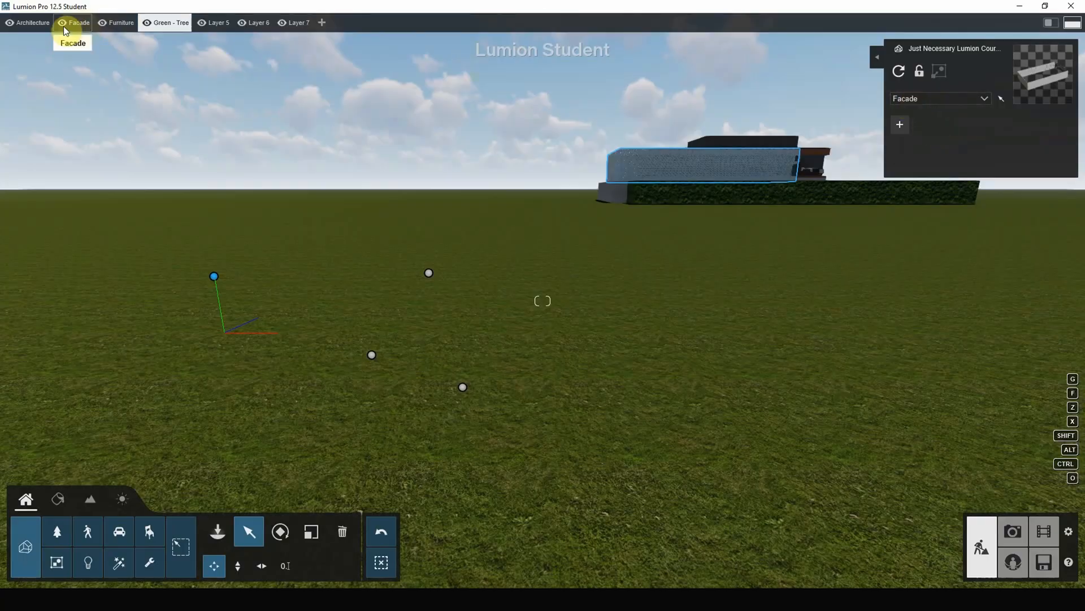
Hide and show the Facade layer to check that it controls the facade model.
left_click(61, 22)
left_click(61, 22)
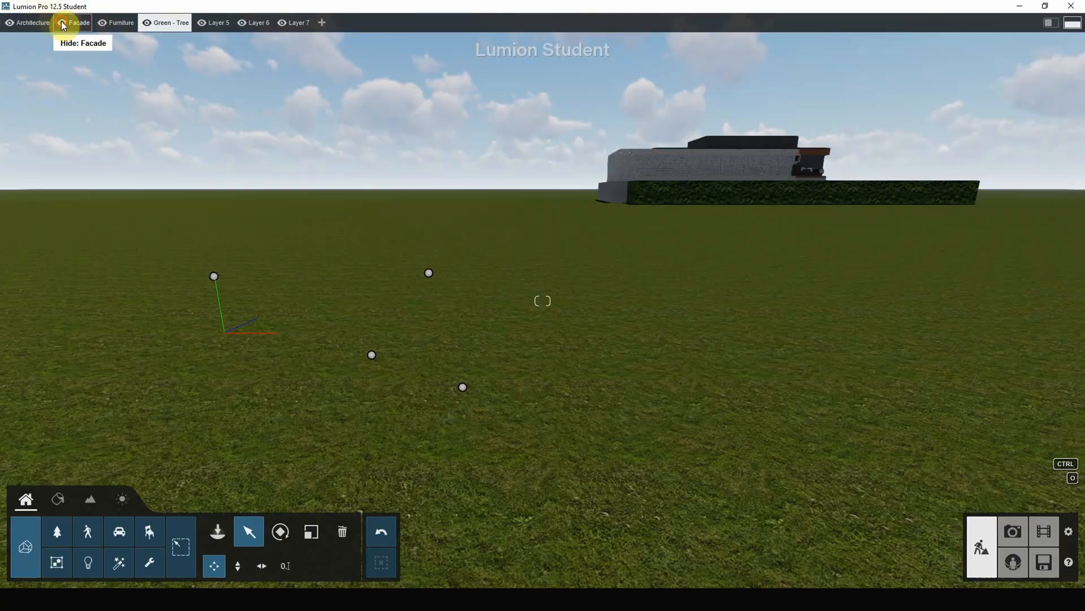
left_click(61, 22)
left_click(61, 22)
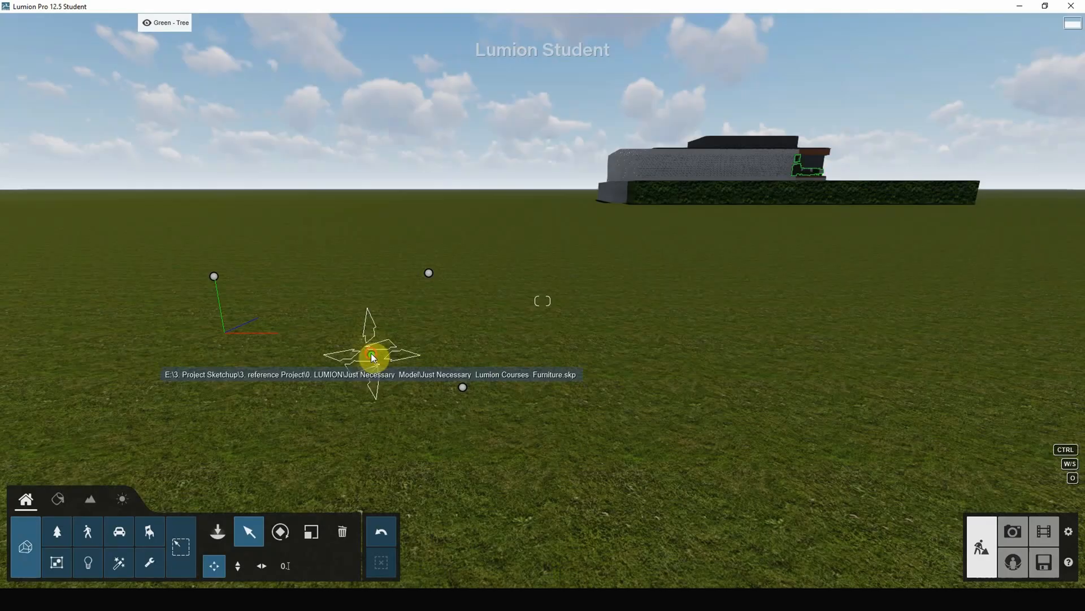
Move the furniture model across the grass and assign it to the Furniture layer.
left_click_drag(373, 358, 789, 422)
left_click(962, 97)
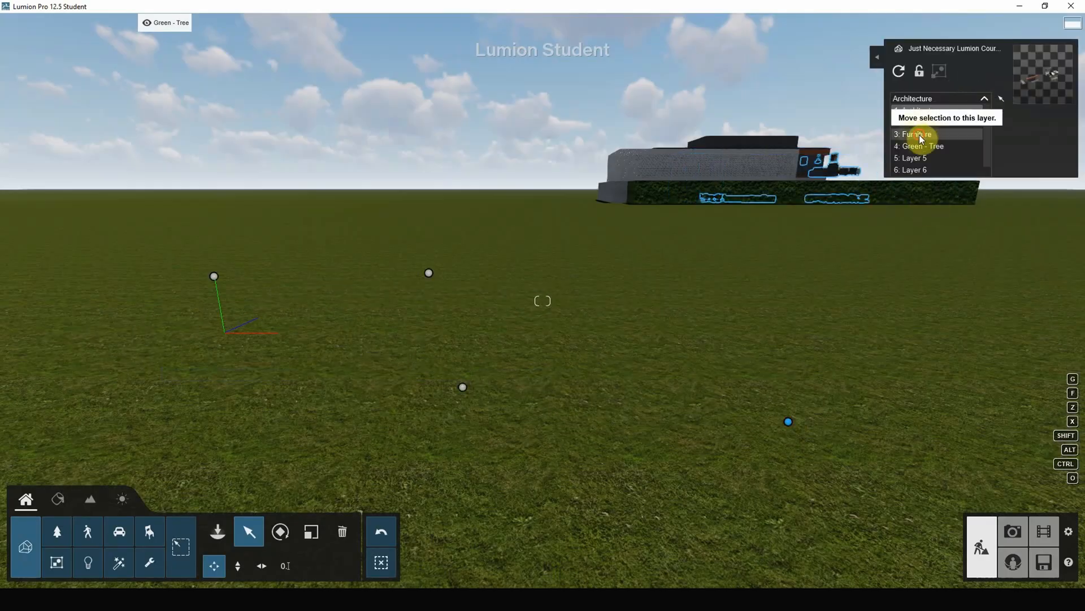
left_click(918, 134)
Shift the green walls model slightly and assign it to the Green - Tree layer.
left_click_drag(464, 386, 473, 397)
left_click(984, 100)
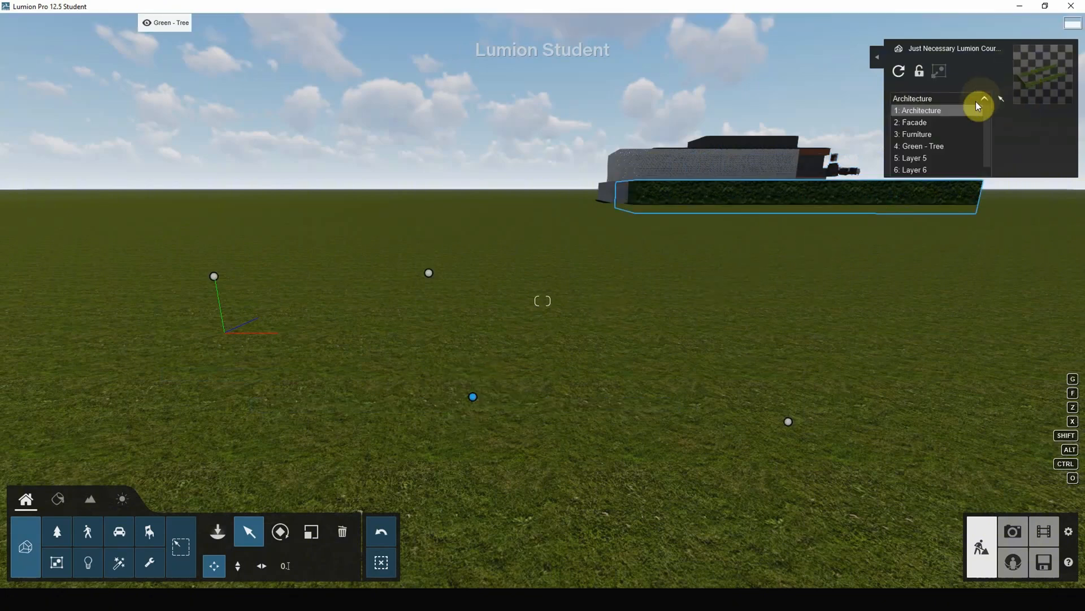
left_click(940, 146)
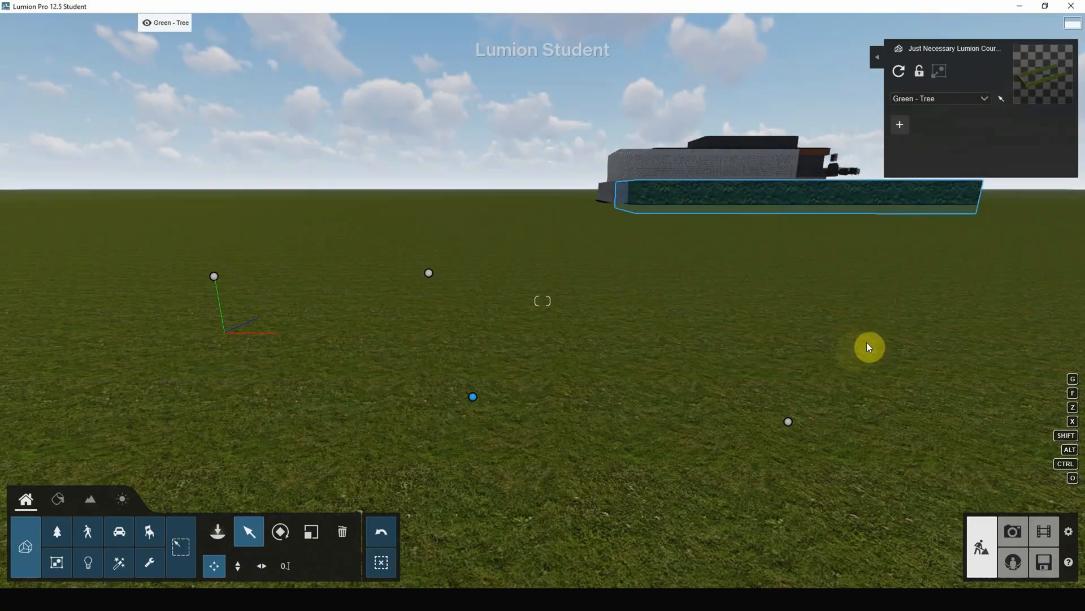
Select all four imported models together and set their shared position to X 5, Y 5 and Z 5 m.
right_click_drag(941, 348, 310, 456)
scroll(643, 358, "down", 7)
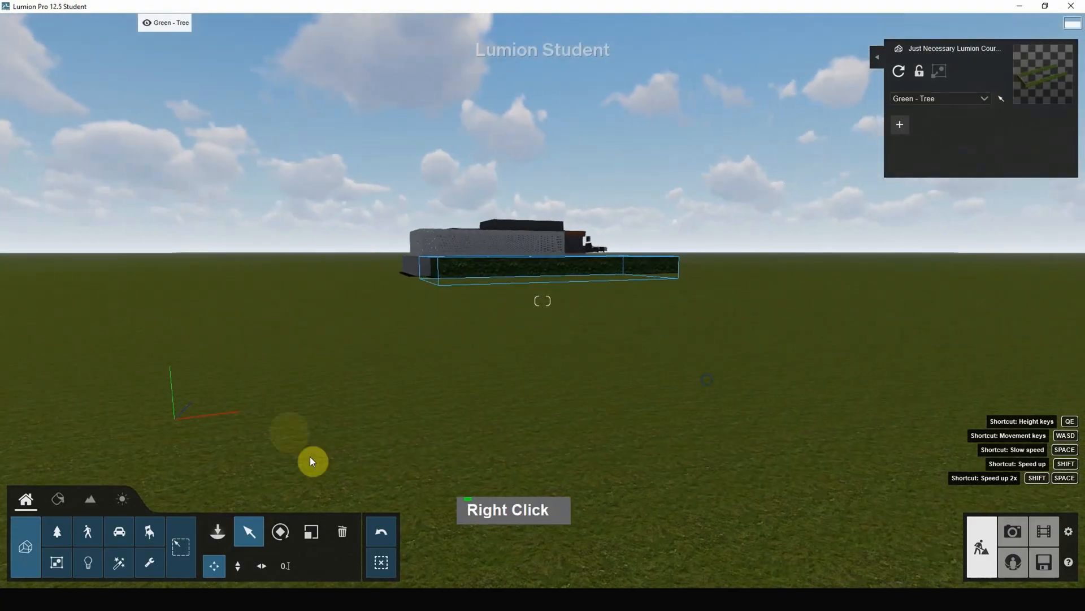
right_click_drag(632, 387, 700, 378)
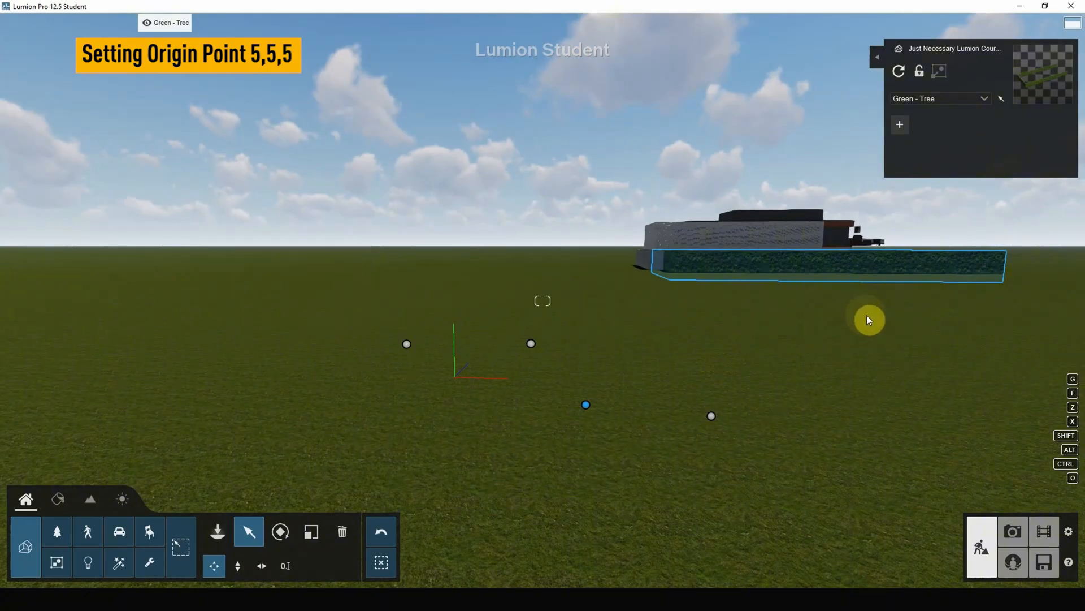
left_click(765, 365)
left_click_drag(862, 295, 300, 447, "ctrl")
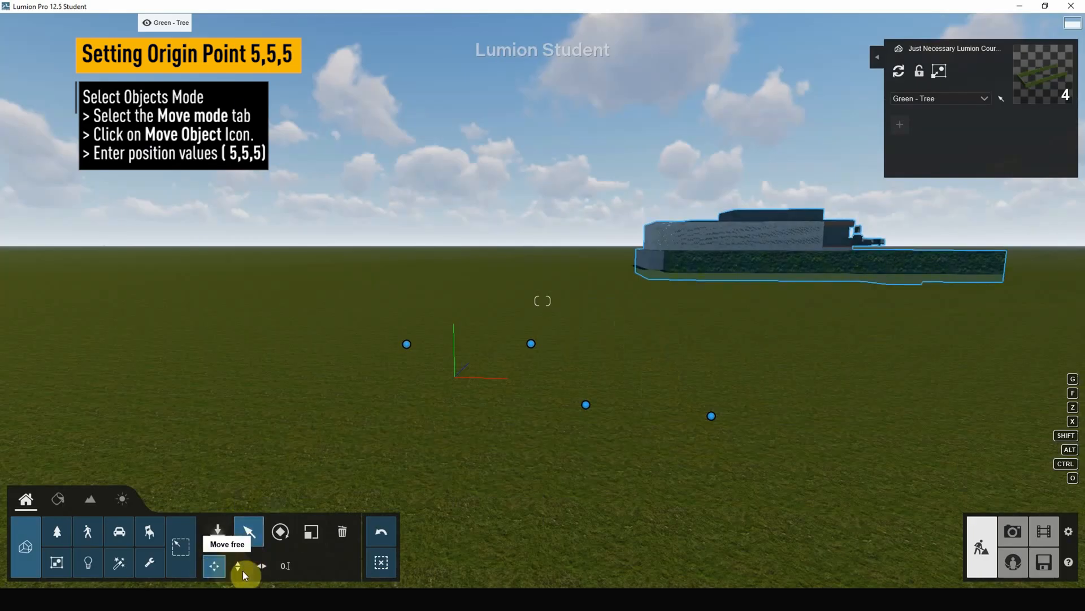
left_click(286, 565)
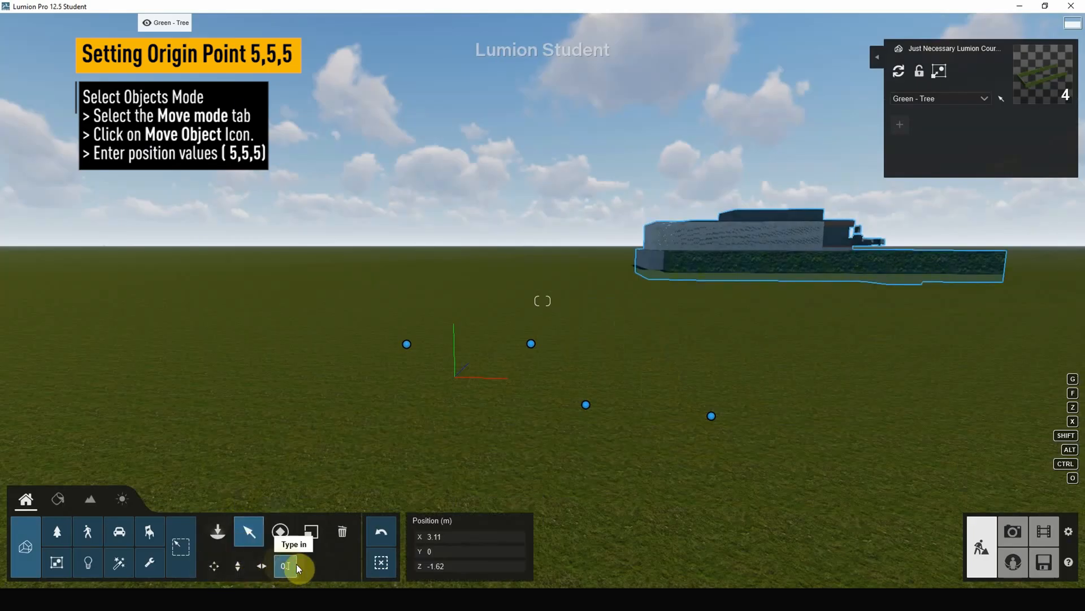
left_click(447, 536)
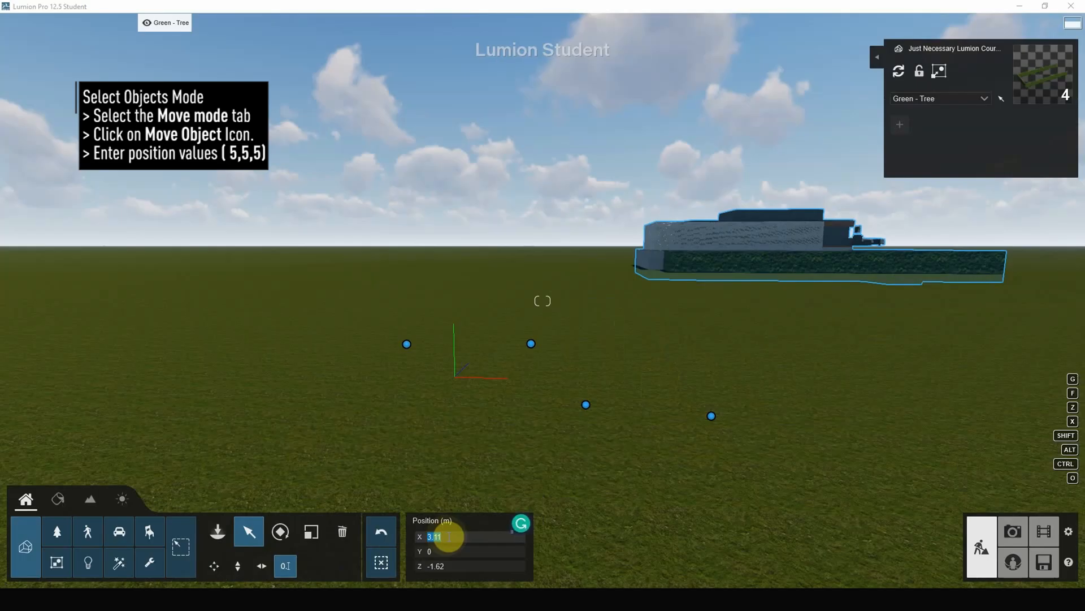
type("5")
left_click(436, 551)
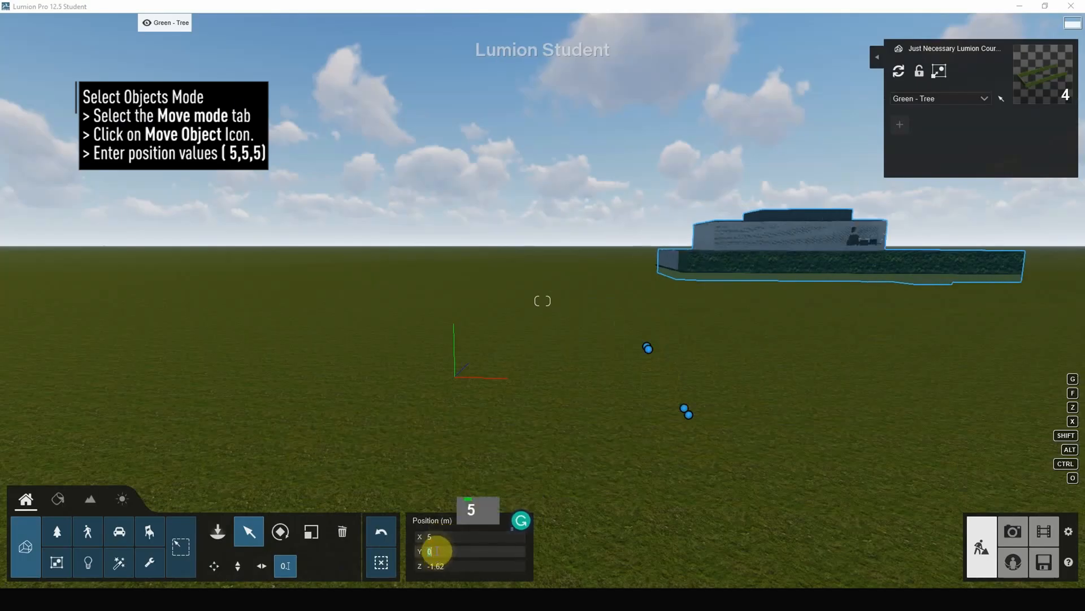
type("5")
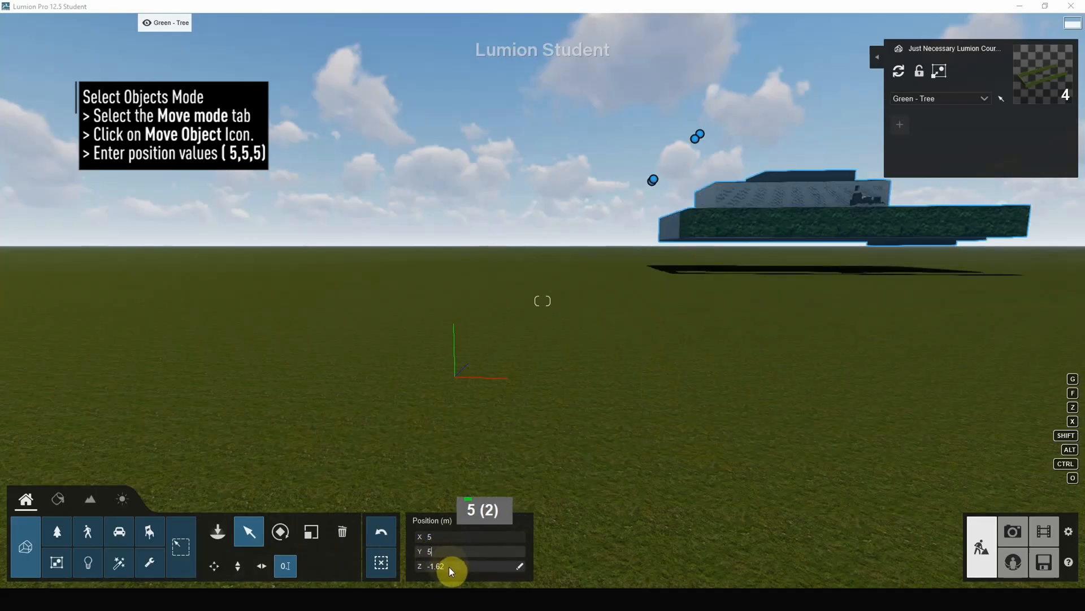
left_click(449, 566)
type("5")
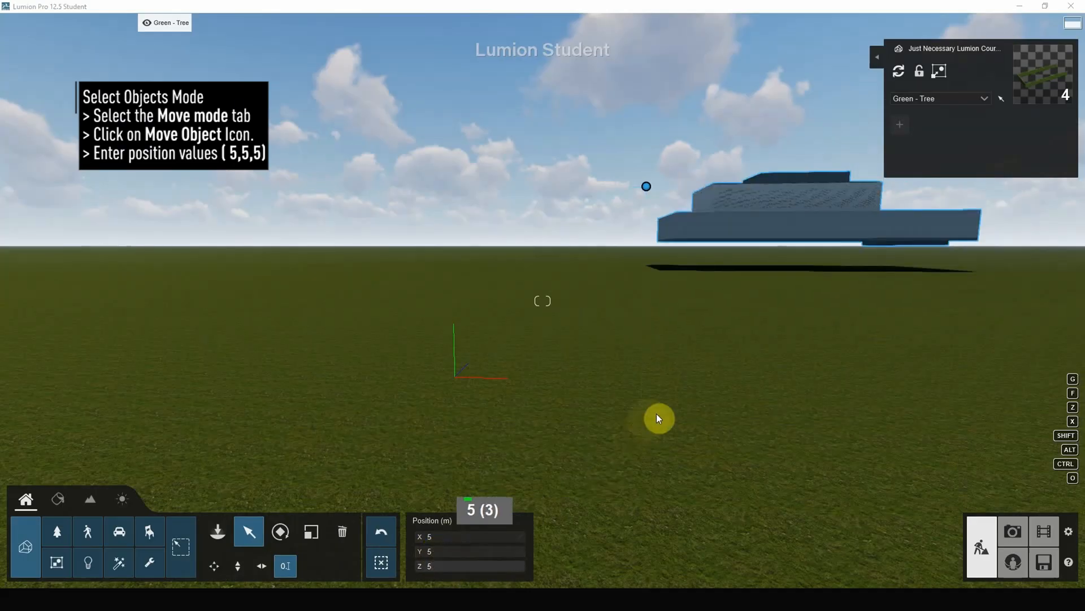
Examine the aligned models from several sides to check that they form one complete house.
right_click_drag(542, 396, 541, 396)
scroll(548, 222, "up", 9)
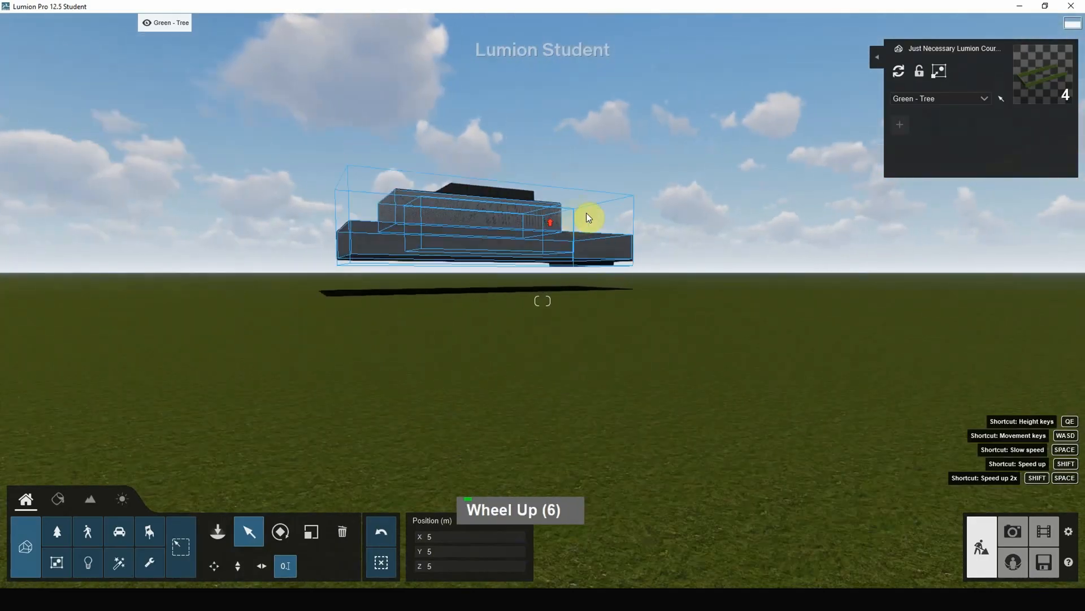
scroll(590, 215, "up", 9)
key("w")
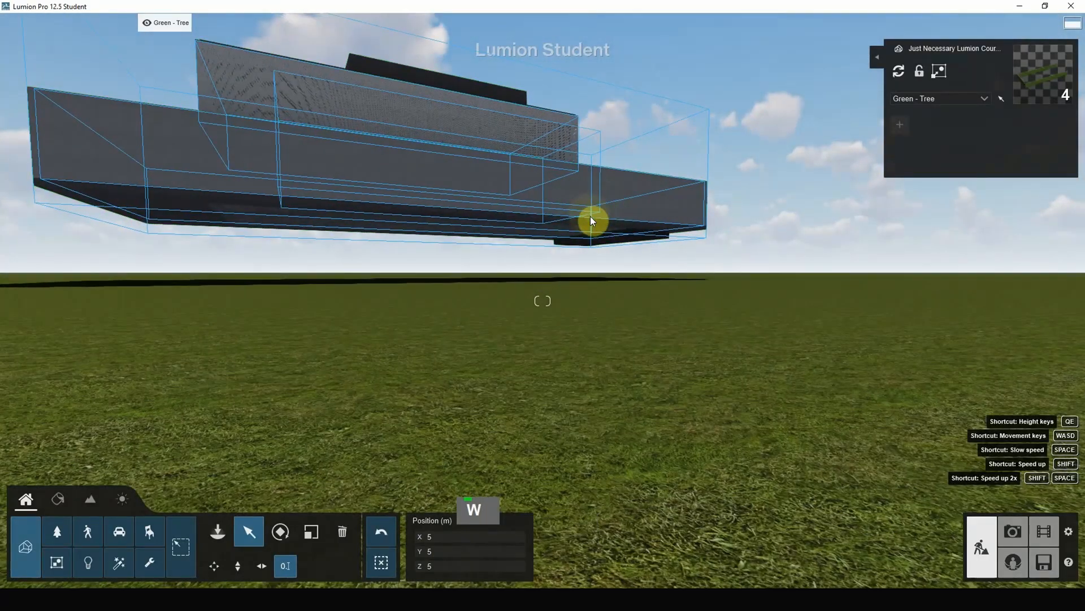
key("q")
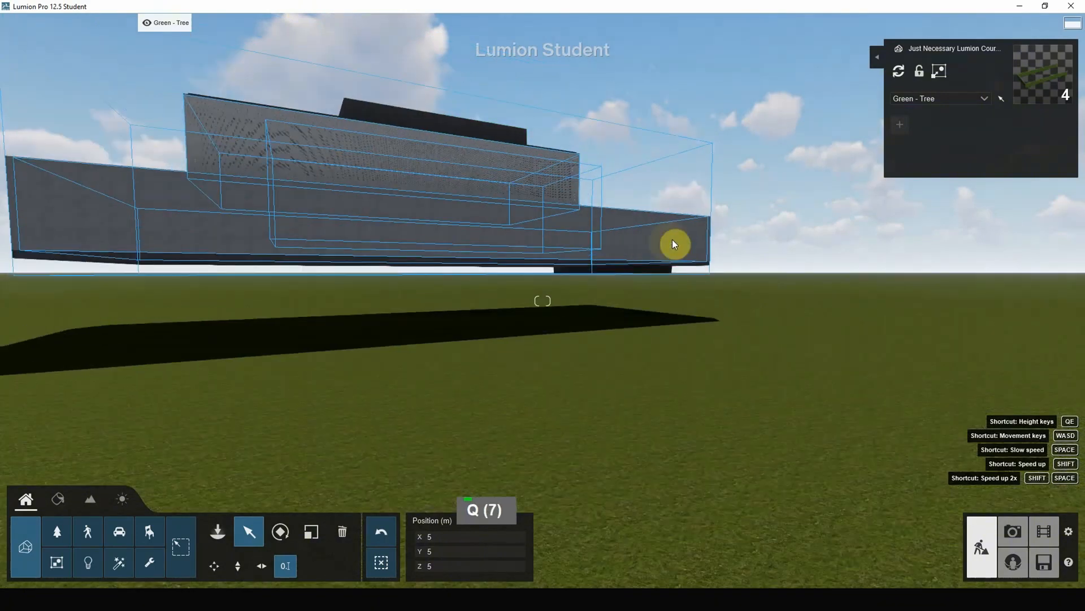
right_click_drag(672, 239, 764, 246)
key("shift+d")
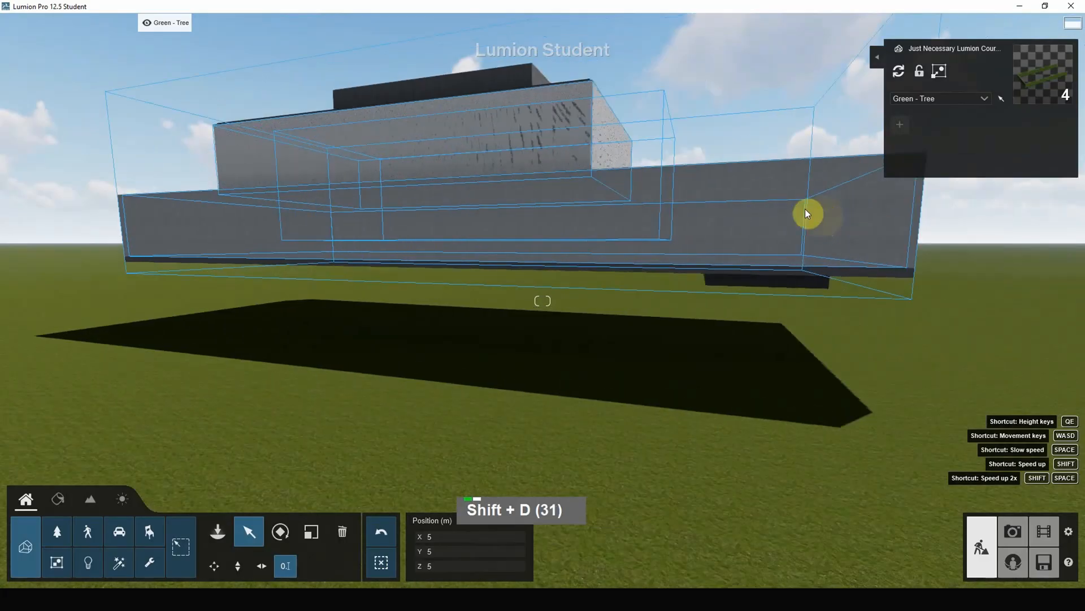
key("shift+d")
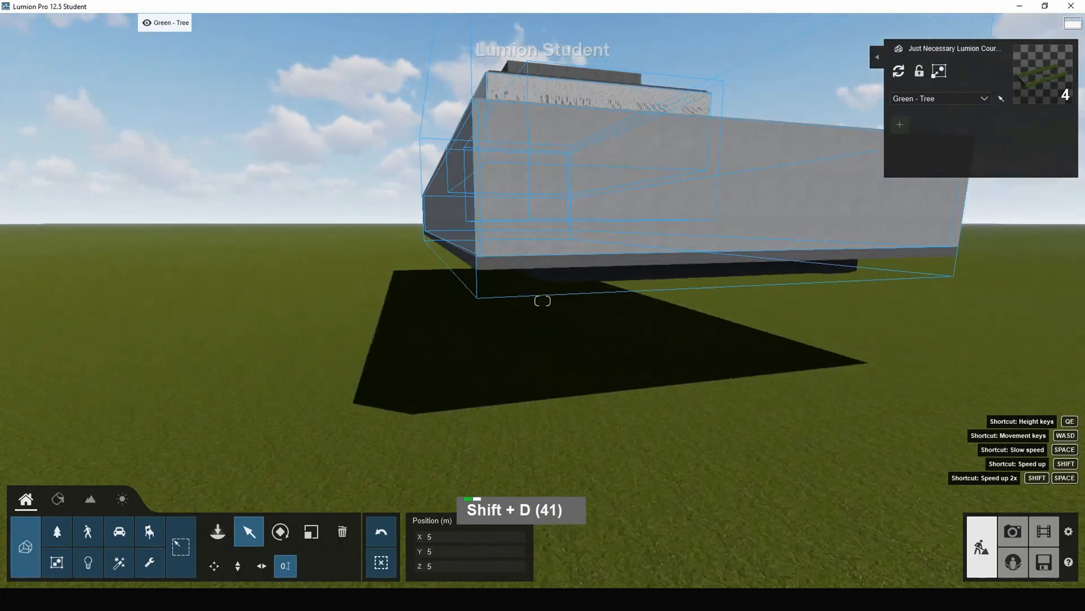
Frame the house frontally from across the pool, with the terrace and both green walls in view, and switch to Photo mode.
scroll(818, 157, "up", 2, "shift")
scroll(818, 157, "up", 4)
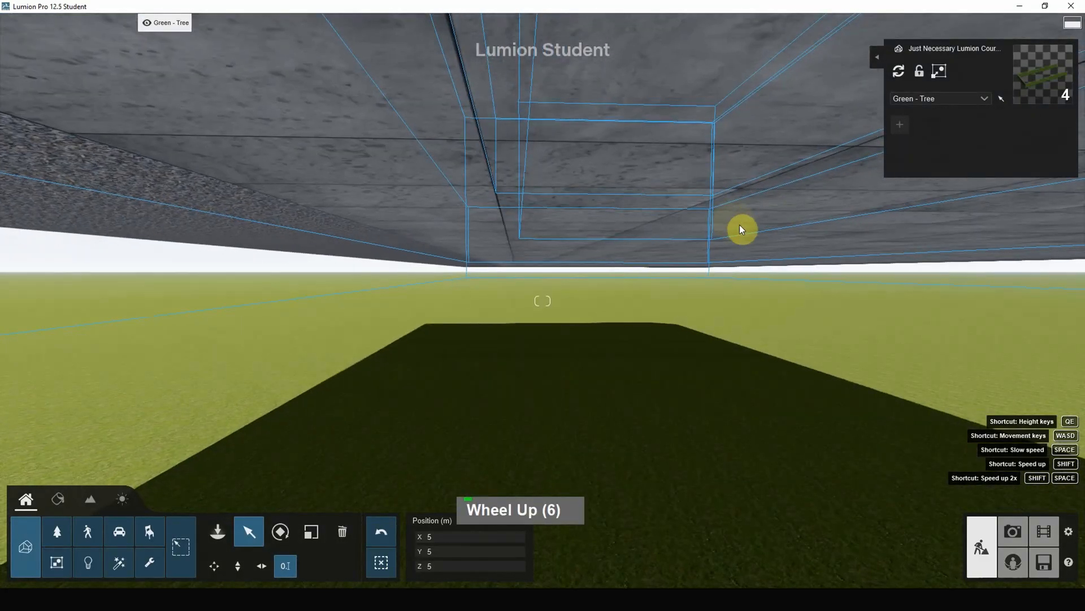
key("q")
key("d")
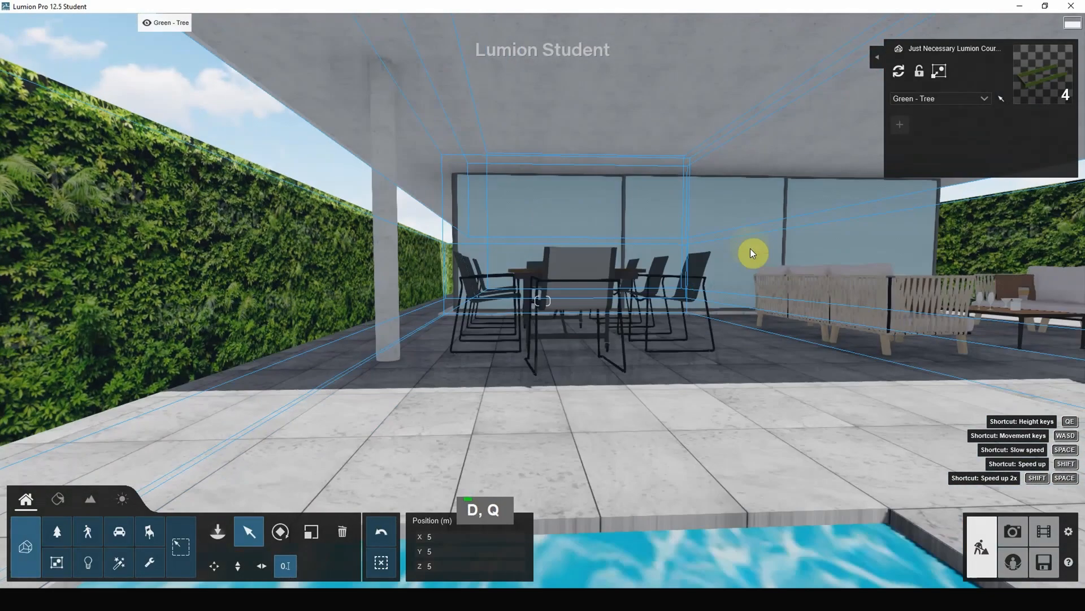
scroll(537, 315, "down", 3)
key("d")
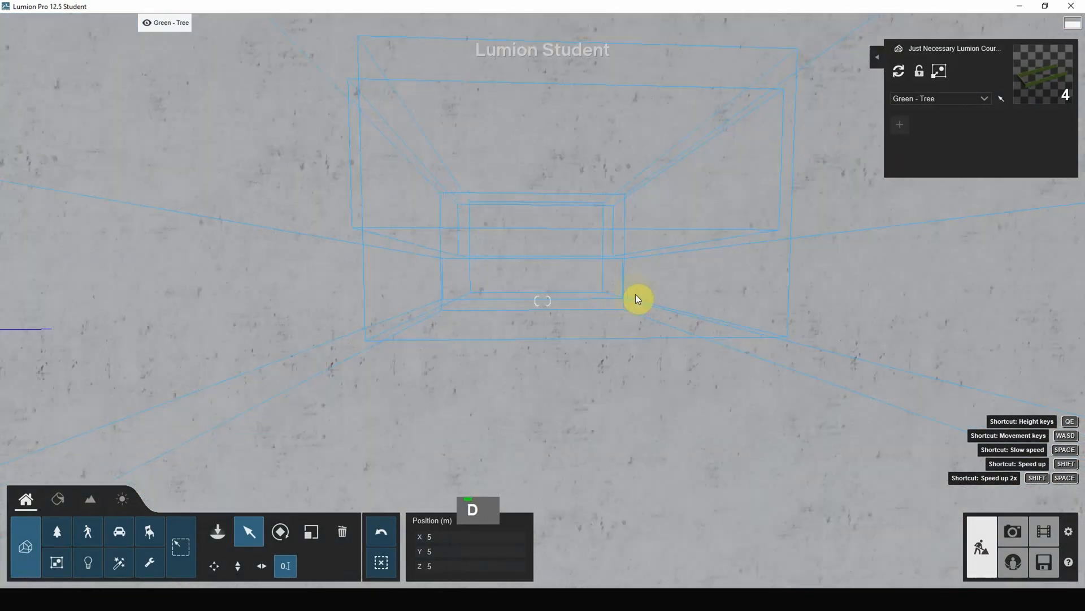
scroll(630, 294, "up", 4)
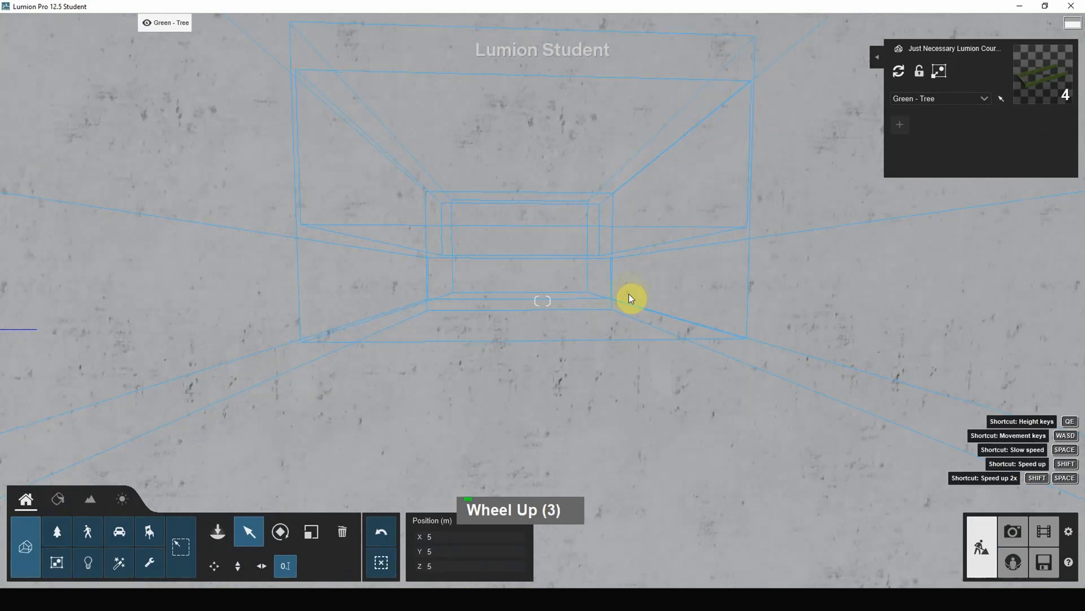
scroll(632, 298, "up", 3)
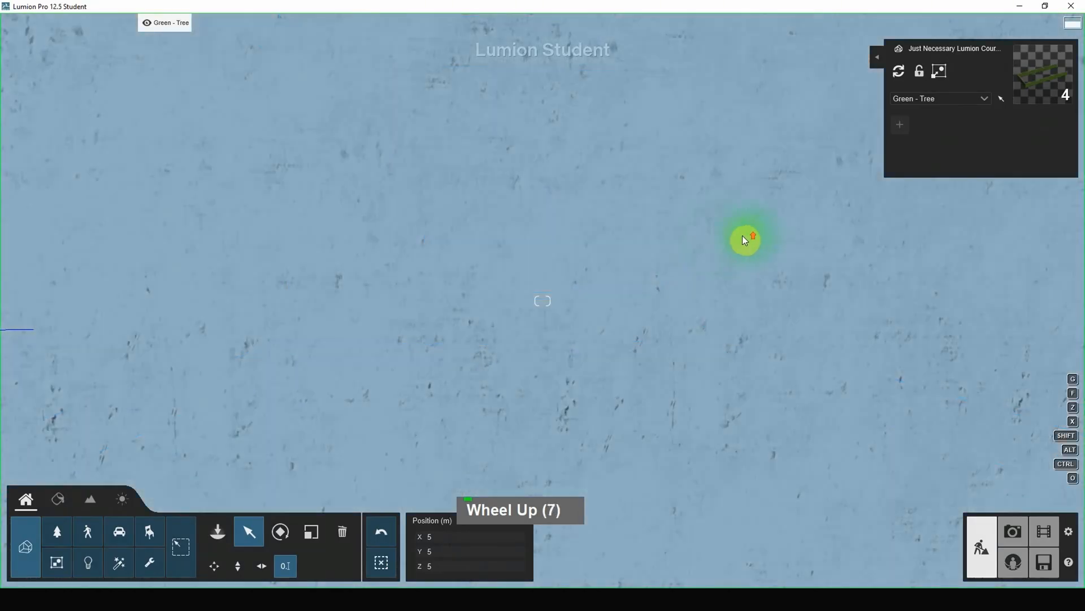
scroll(738, 241, "up", 8)
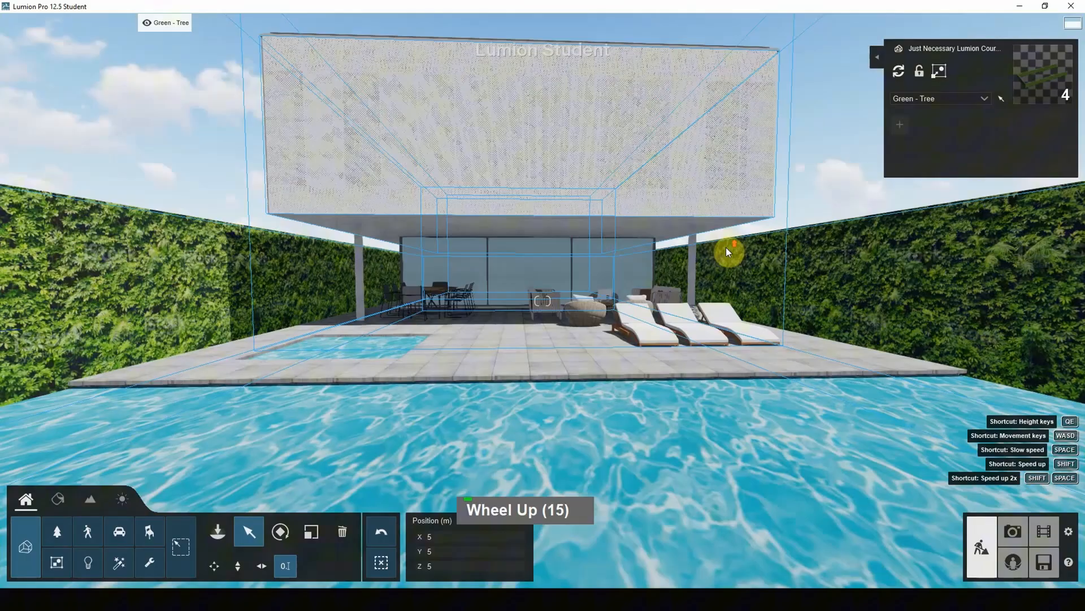
right_click_drag(723, 249, 367, 136)
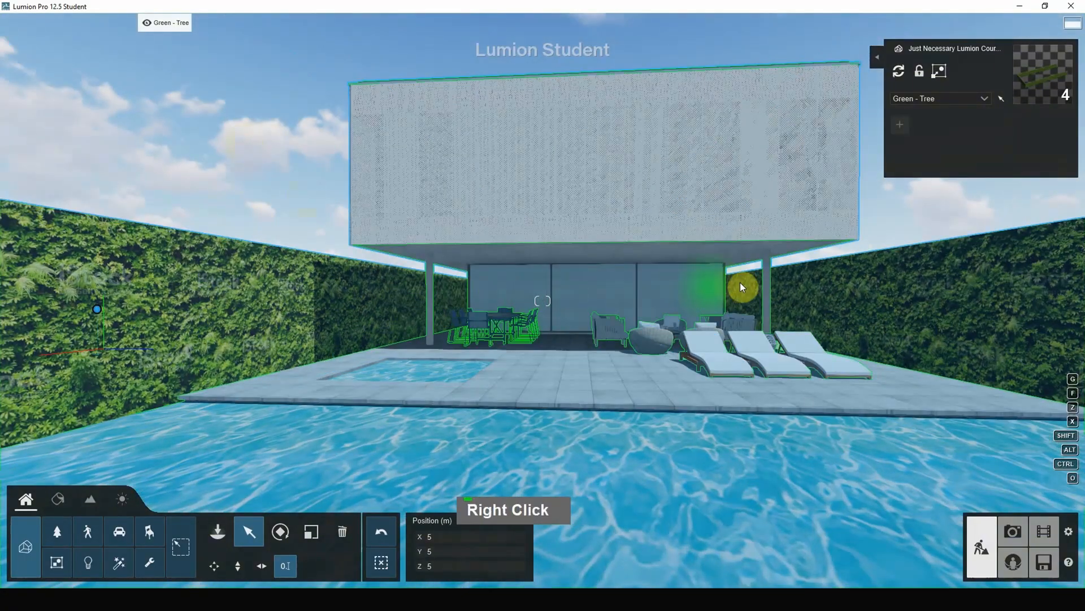
mouse_move(744, 286)
right_mouse_down()
mouse_move(758, 277)
mouse_move(751, 283)
right_mouse_up()
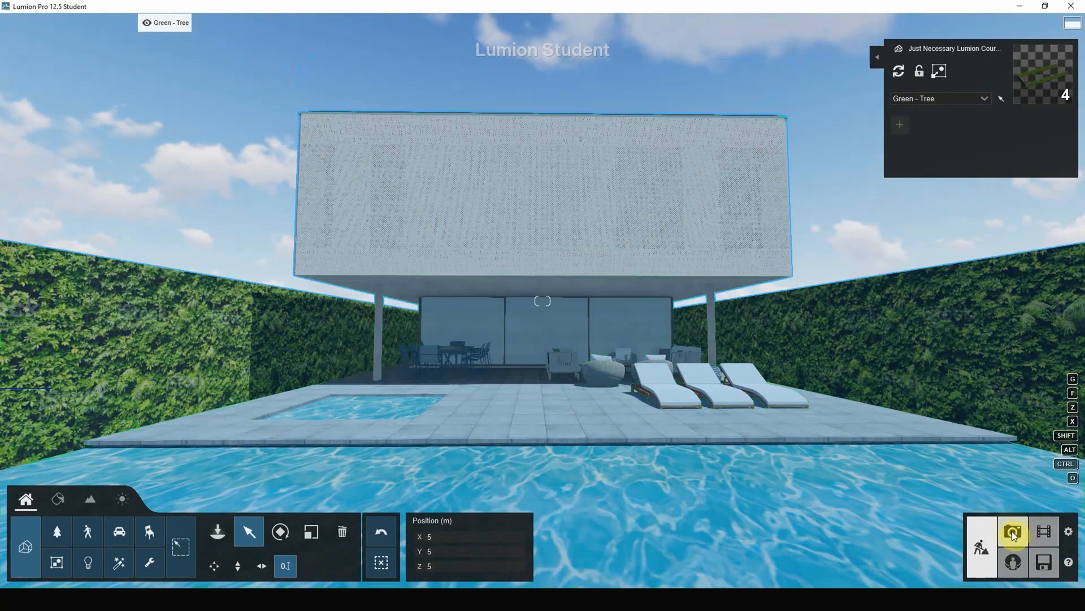
left_click(1013, 534)
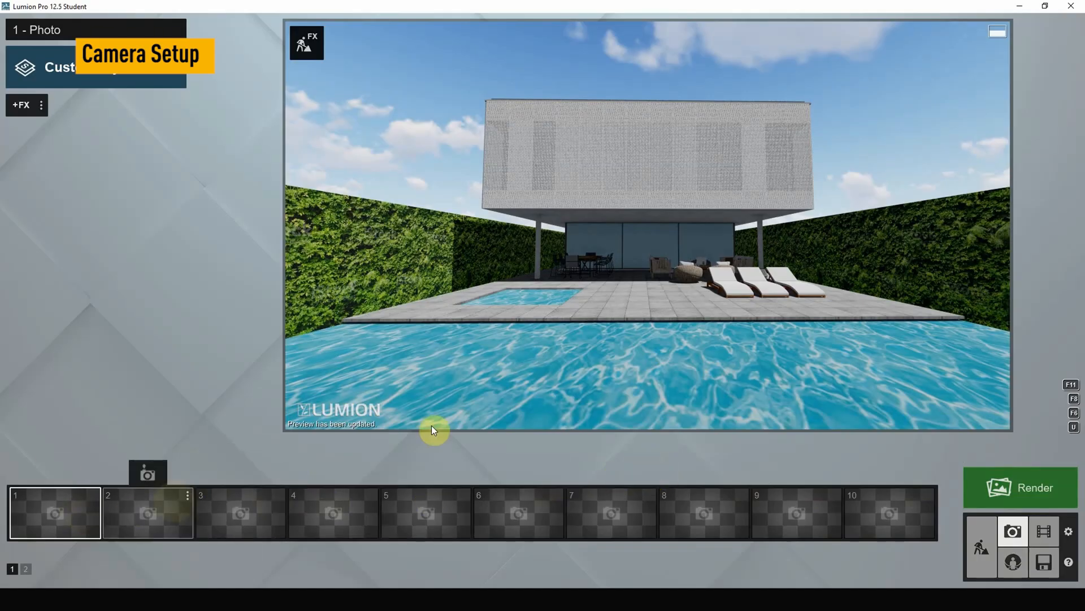
Shift the photo camera sideways until the house sits near the centre of the preview, slightly towards the sun loungers.
mouse_move(577, 337)
key("d")
key("d")
key("d")
key("d")
key("d")
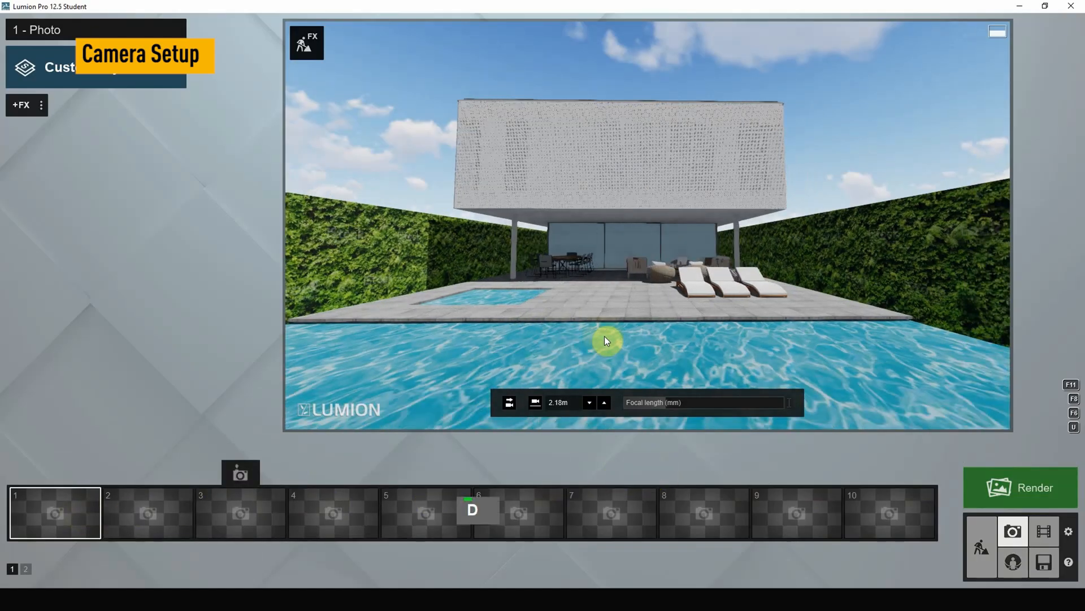
key("a")
key("a")
key("a")
key("a")
key("s")
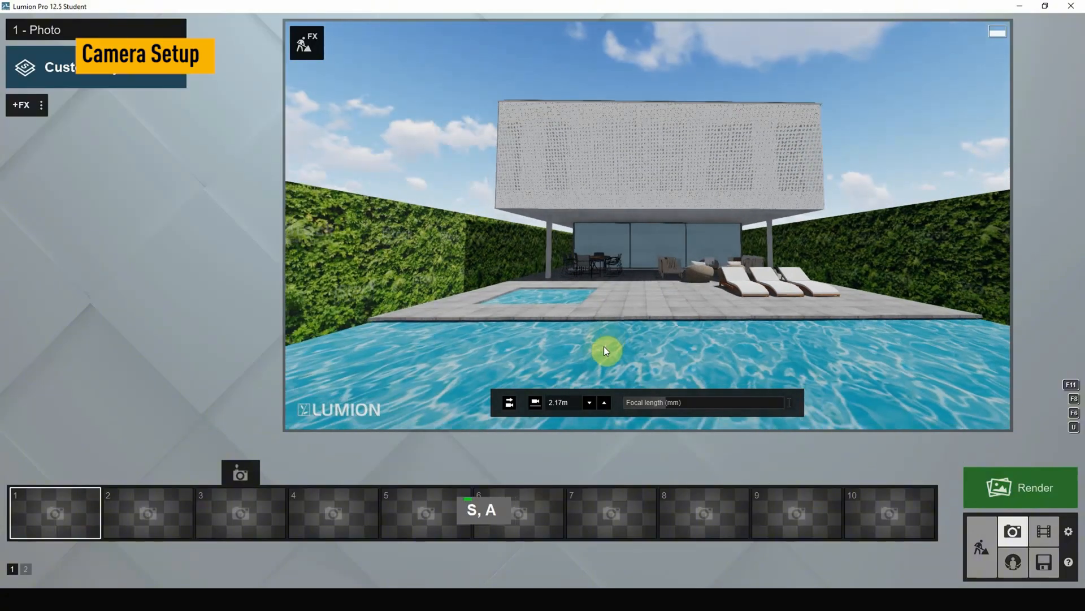
Lower the photo camera to about 1.92 m and fine-tune its distance and viewing angle towards the house.
key("w")
key("q")
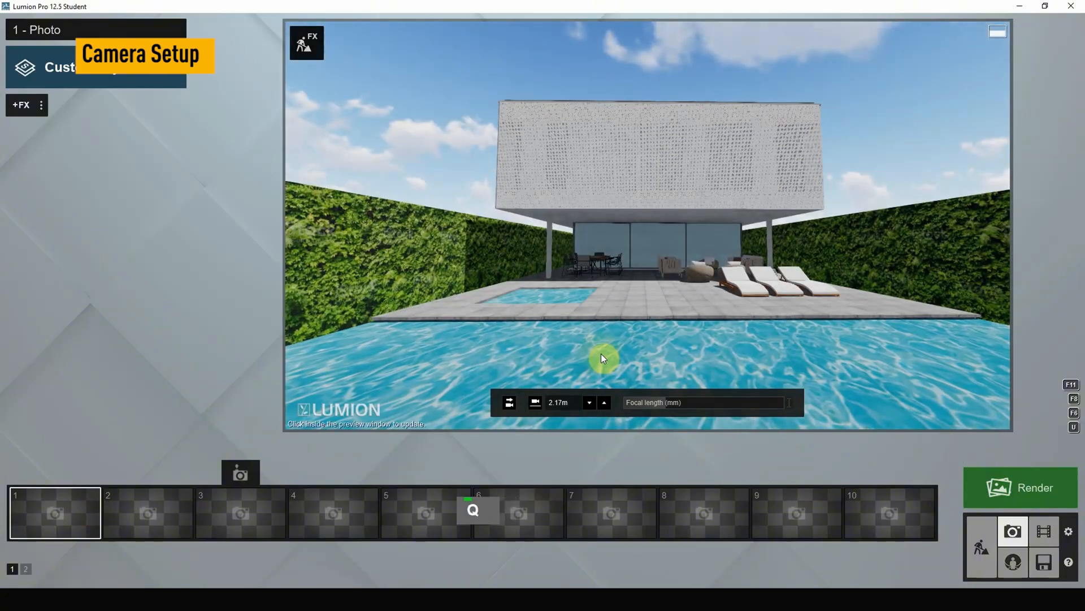
key("e")
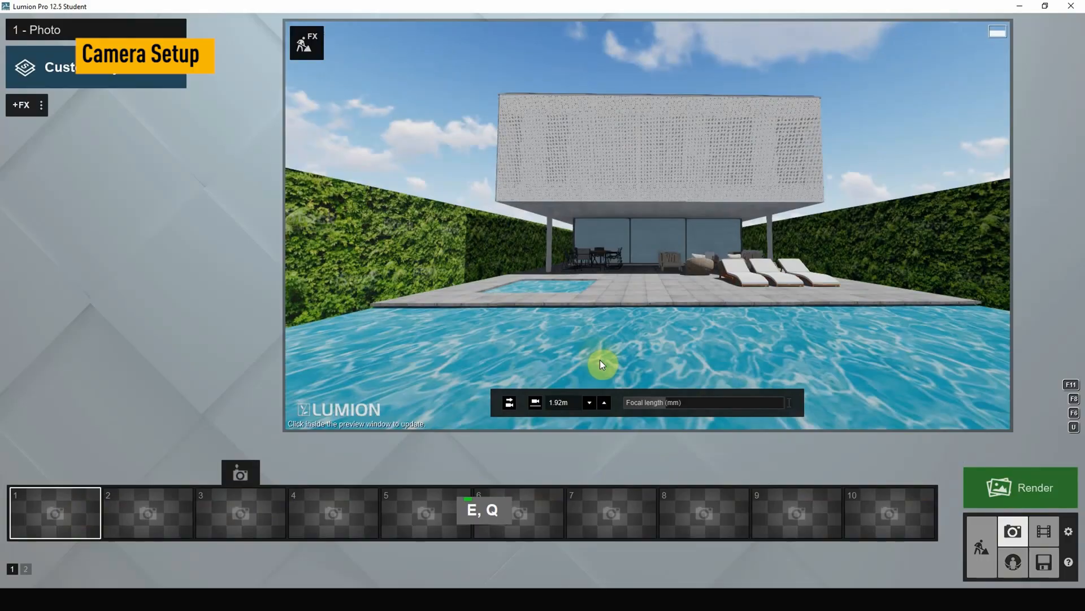
key("s")
key("w")
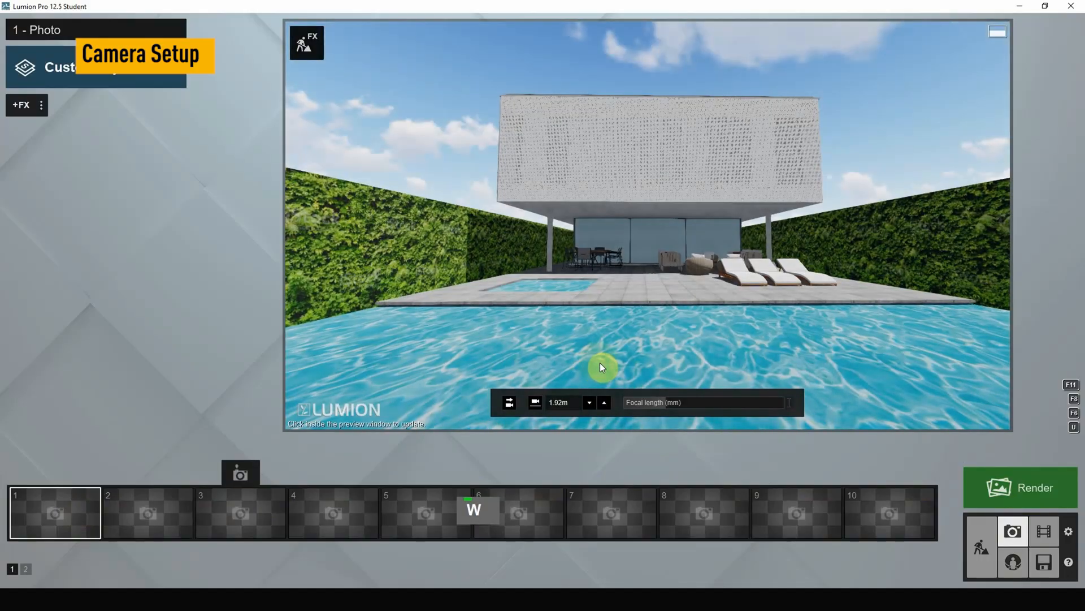
mouse_move(656, 308)
right_mouse_down()
mouse_move(537, 240)
mouse_move(718, 260)
mouse_move(721, 300)
mouse_move(652, 304)
right_mouse_up()
Try a longer focal length of about 16.9 mm, then widen the photo camera to about 12.8 mm.
mouse_move(663, 403)
left_mouse_down()
mouse_move(701, 402)
mouse_move(673, 408)
left_mouse_up()
double_click(672, 406)
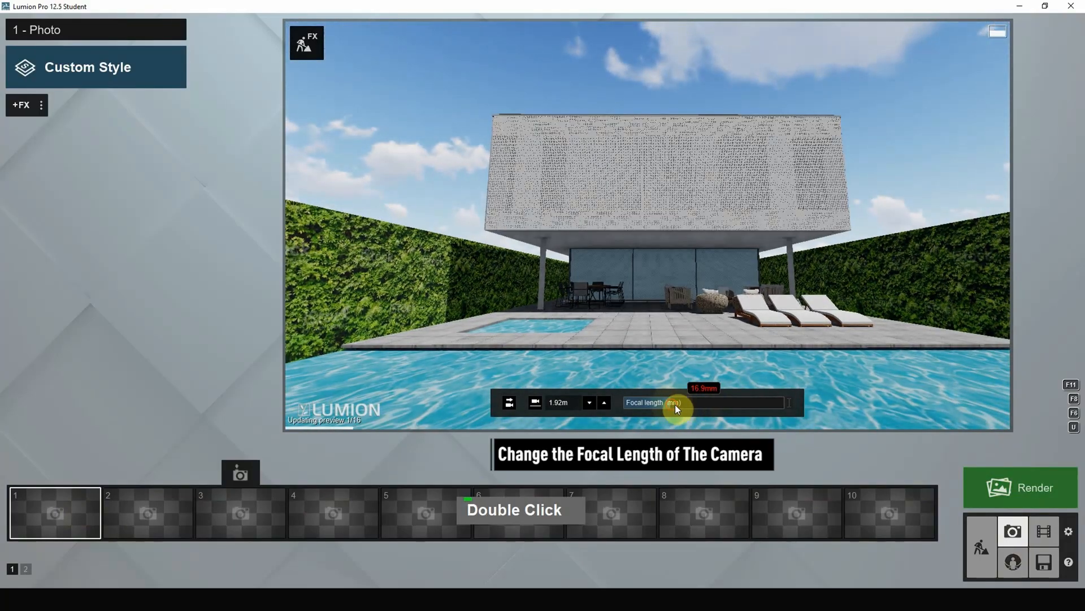
mouse_move(677, 405)
left_mouse_down()
mouse_move(687, 405)
mouse_move(660, 404)
left_mouse_up()
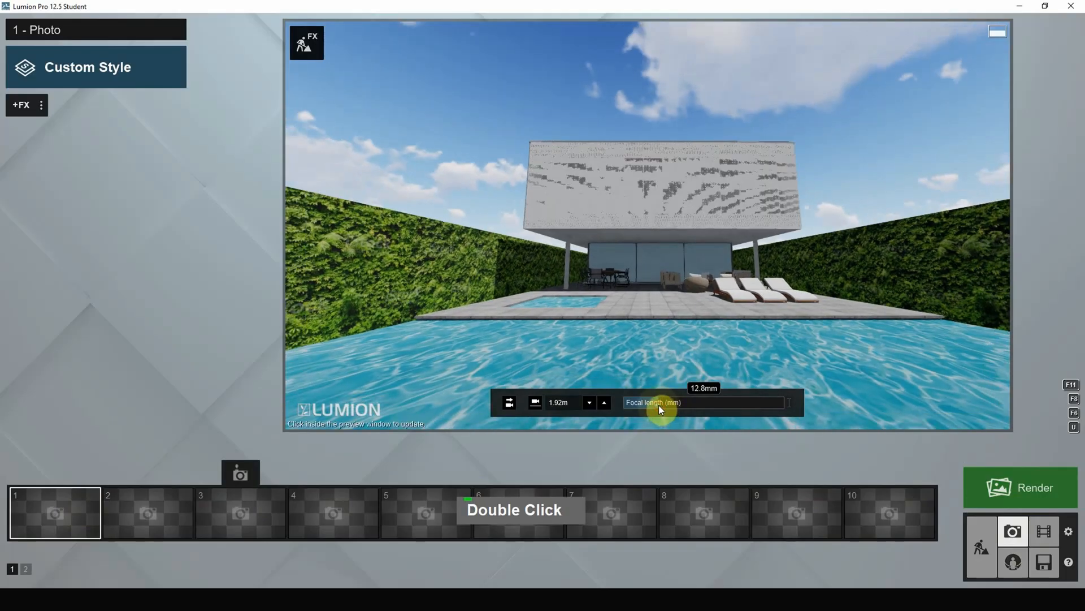
Recentre the house between the green walls with small sideways camera moves and set the camera height to about 2.01 m.
key("space")
key("d")
key("d")
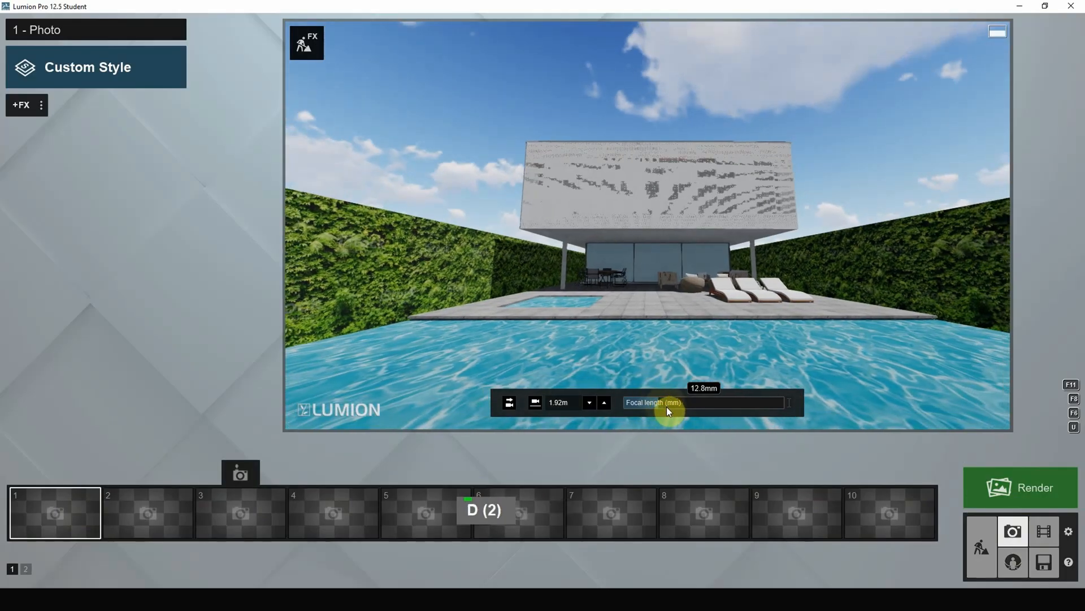
key("d")
key("a")
key("d")
key("d")
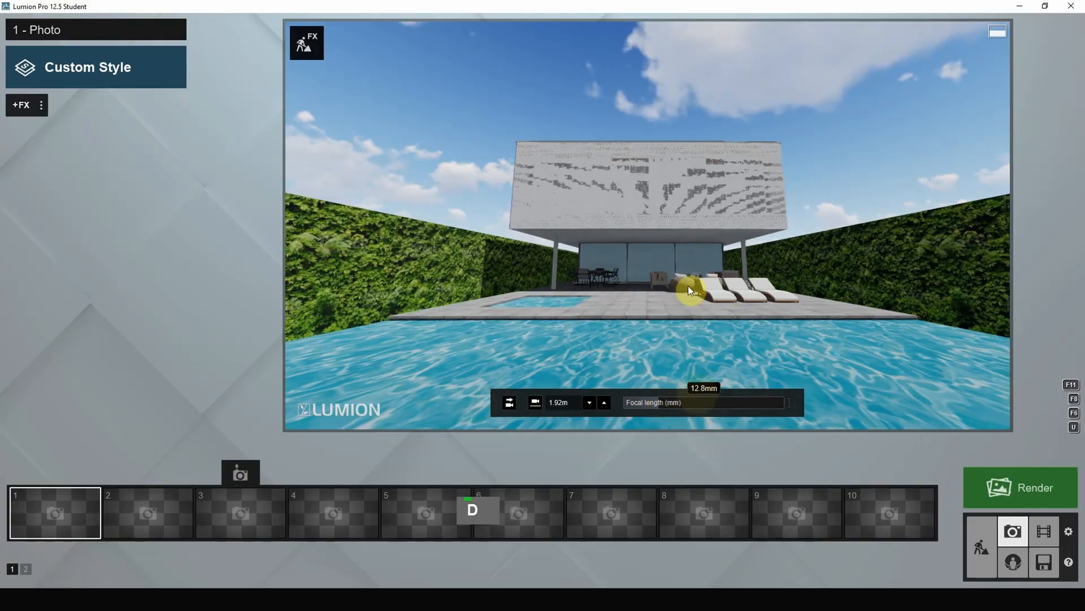
mouse_move(688, 291)
right_mouse_down()
mouse_move(680, 275)
mouse_move(681, 284)
right_mouse_up()
key("space")
key("q")
key("q")
key("a")
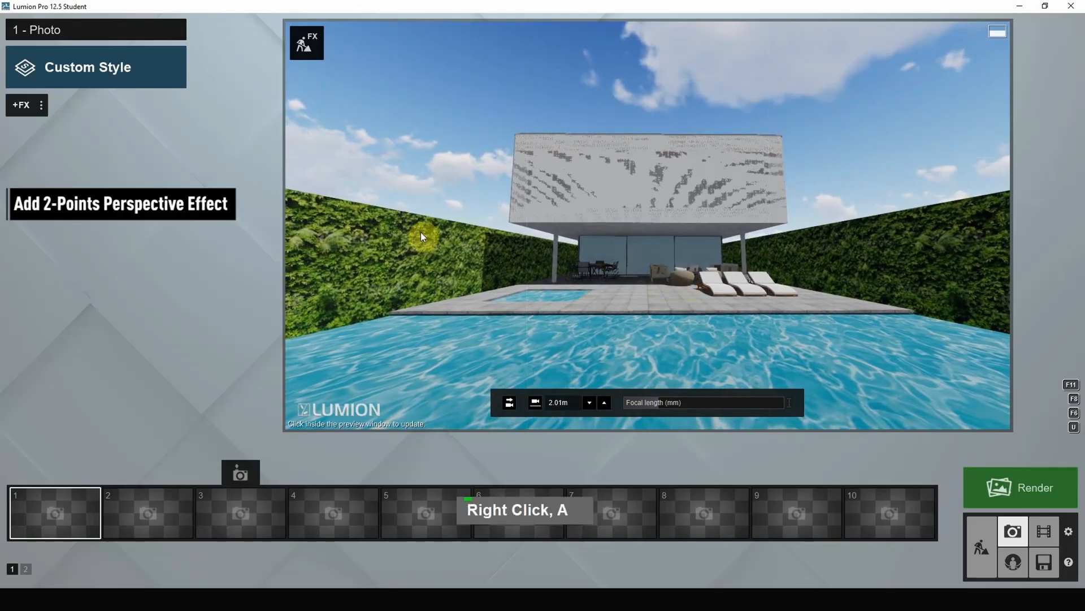
Add the 2-Point Perspective effect to the photo, compare it switched off and on, and set its amount to the maximum.
left_click(25, 105)
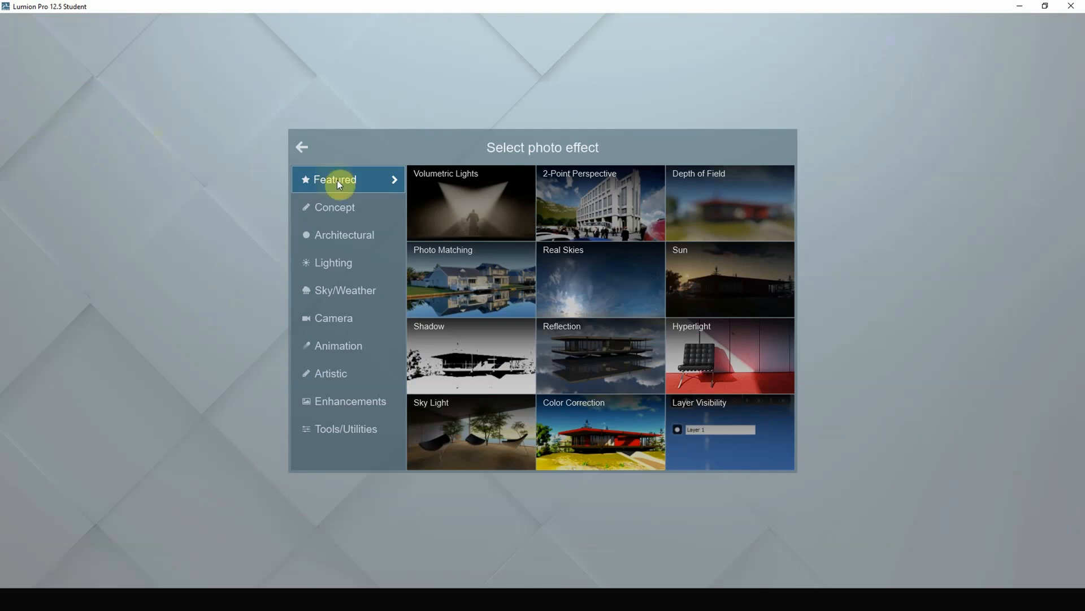
left_click(605, 202)
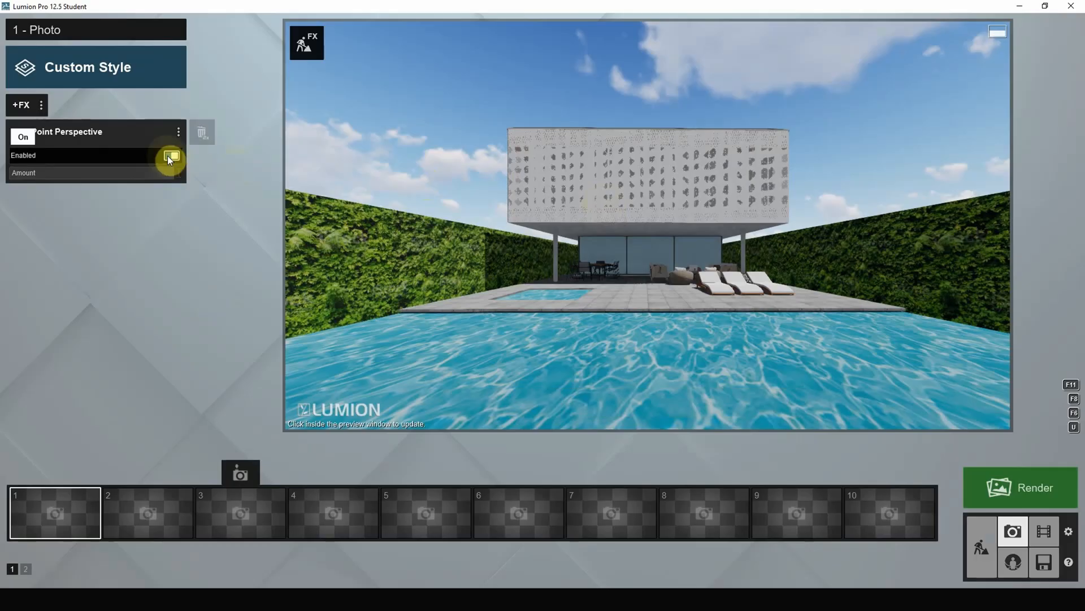
left_click(167, 155)
left_click(167, 155)
left_click_drag(142, 171, 334, 192)
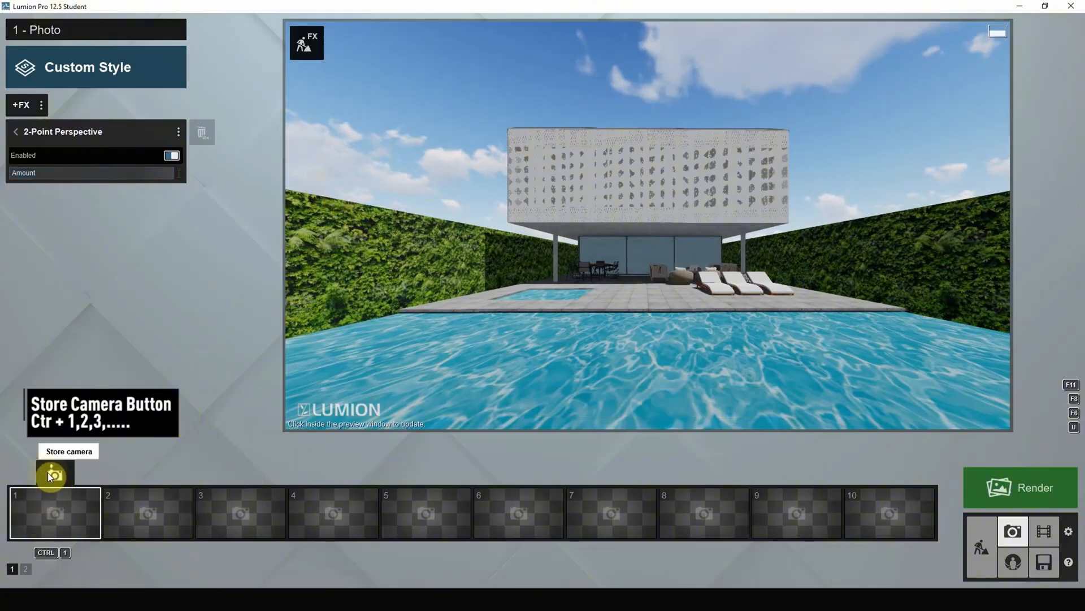
Store the camera view in the first photo slot, recentre the house with a slight sideways camera move and store the view again.
left_click(53, 473)
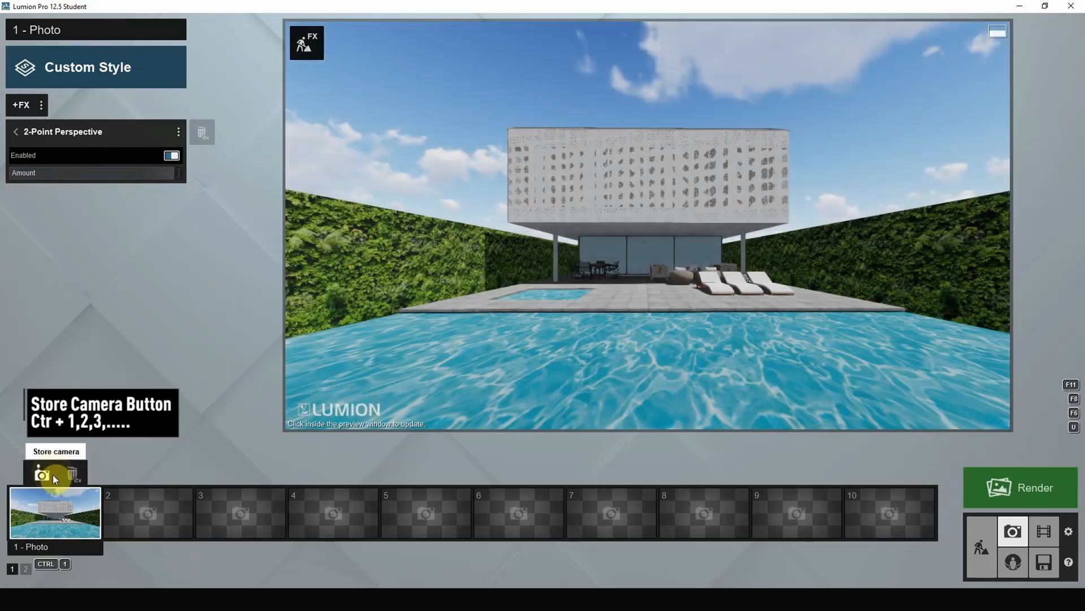
right_click(640, 299)
right_click_drag(640, 299, 636, 300)
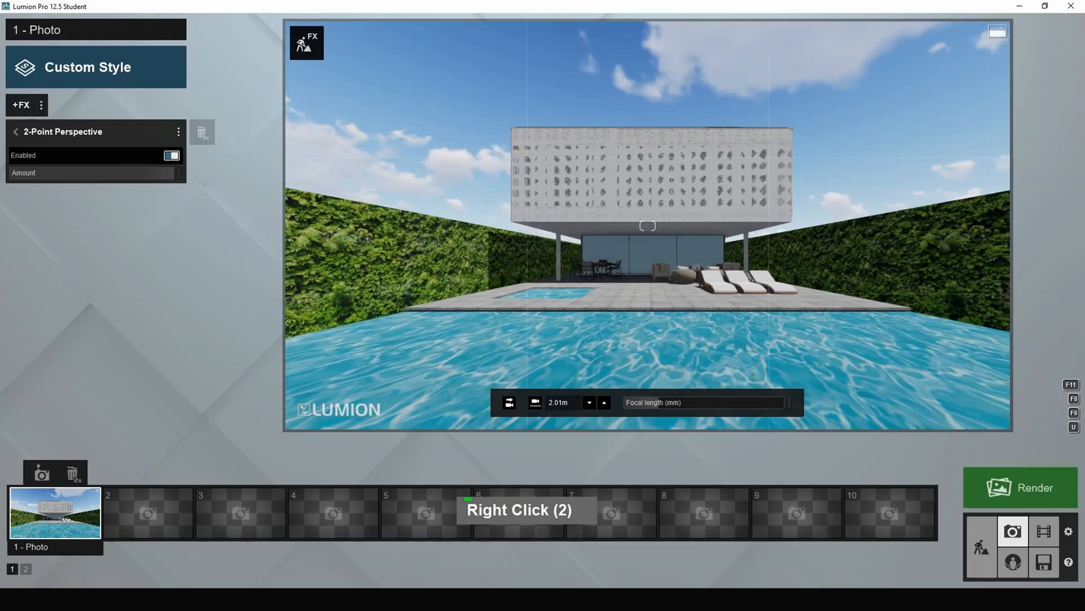
key("space")
key("d")
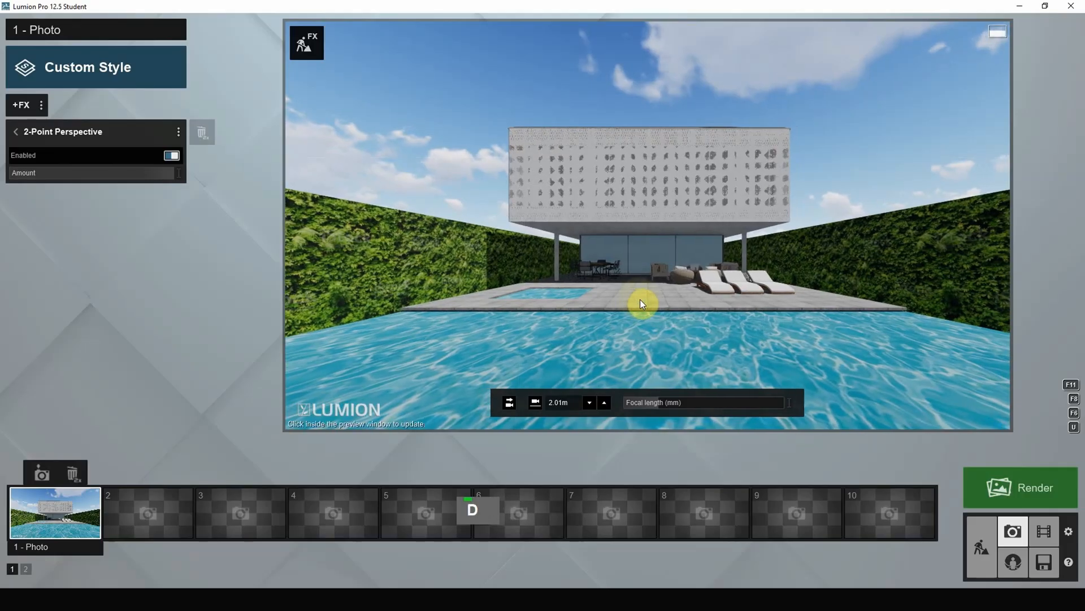
left_click(43, 476)
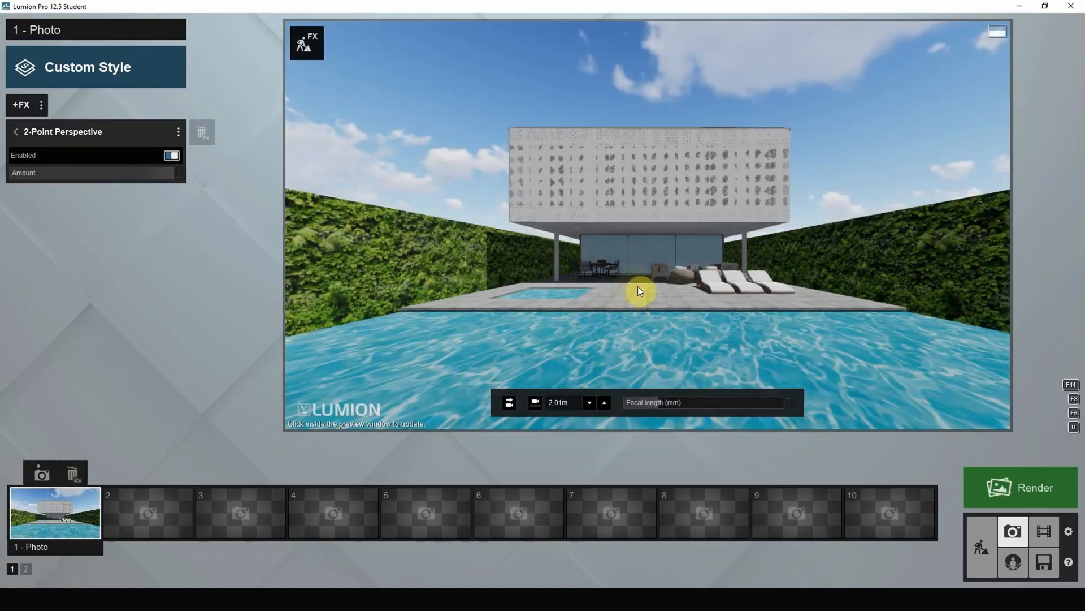
Raise the photo camera to about 2.10 m, widen the focal length to about 11.9 mm and store the recentred view in photo slot 1.
key("q")
key("space")
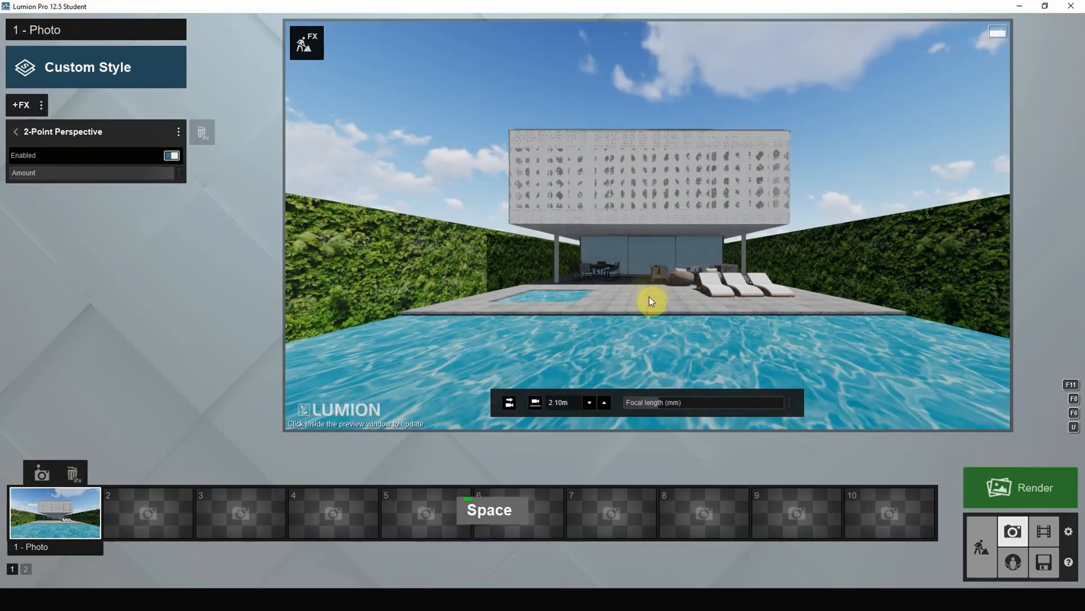
key("s")
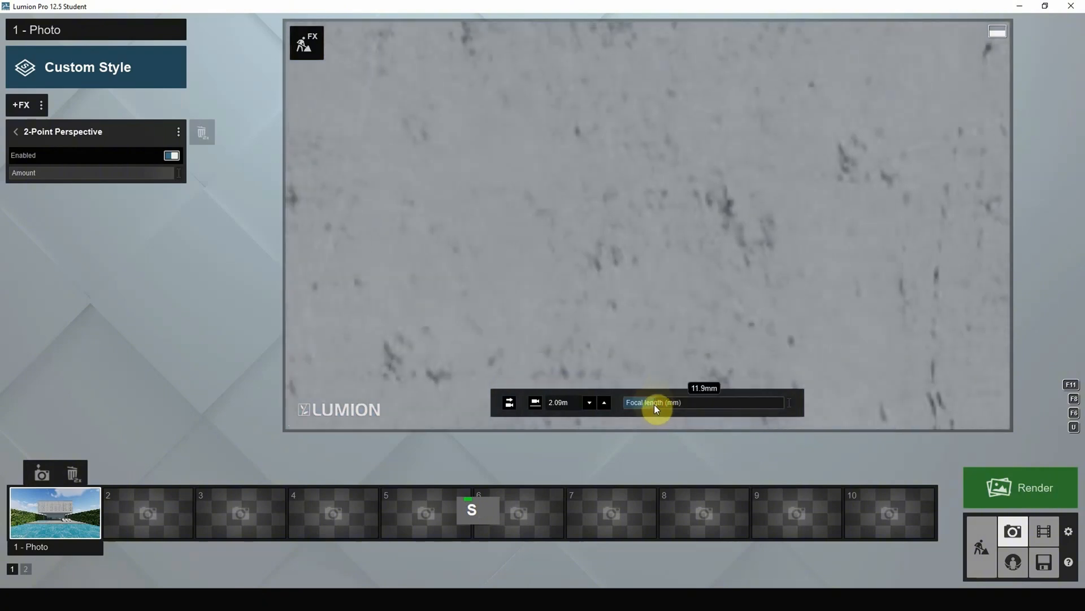
key("w")
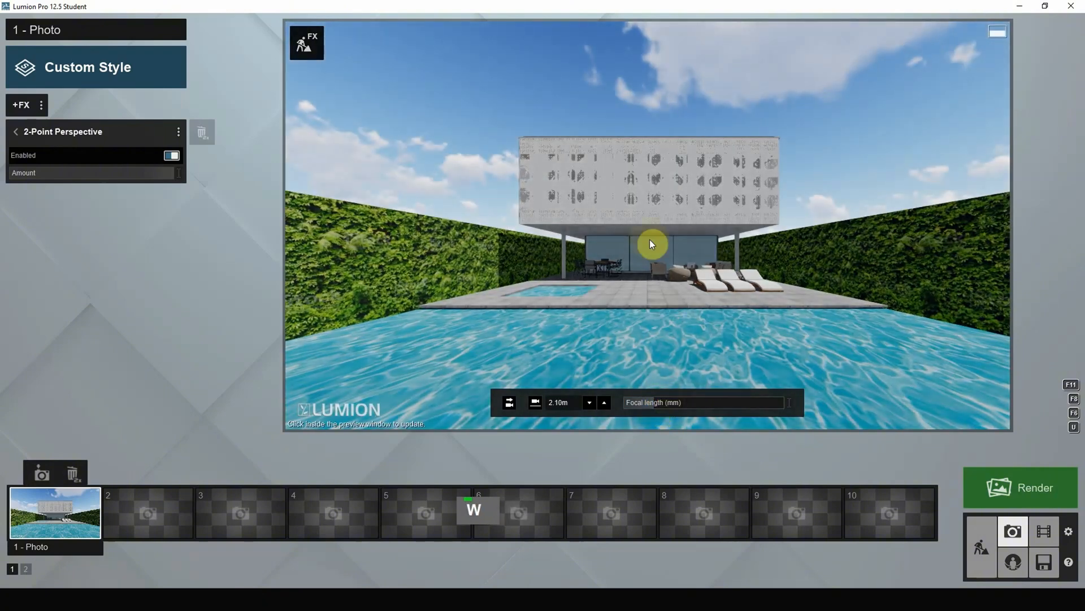
key("space")
key("d")
key("a")
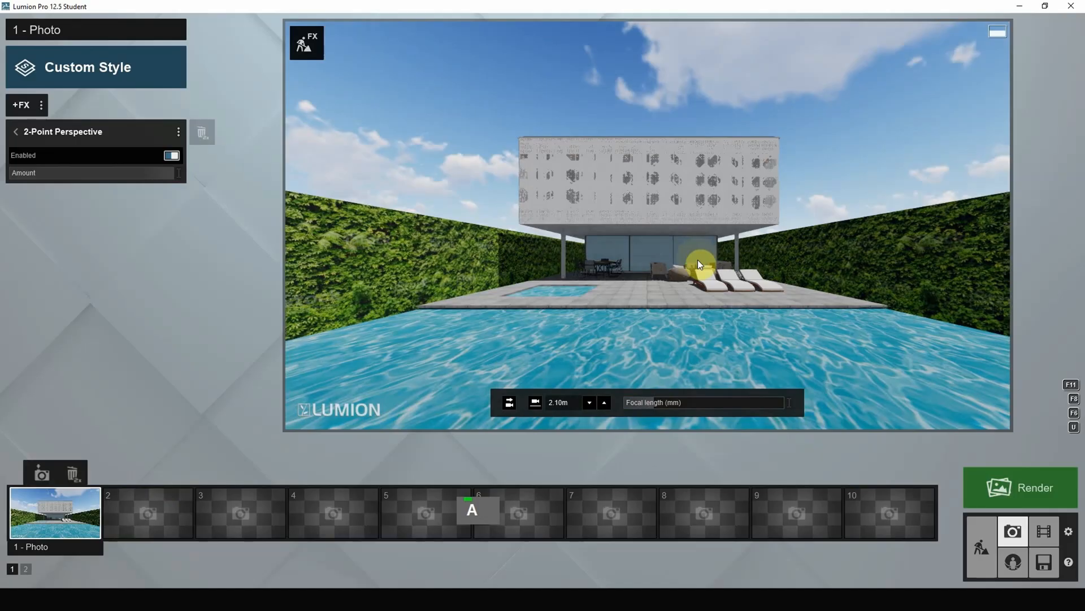
left_click(43, 473)
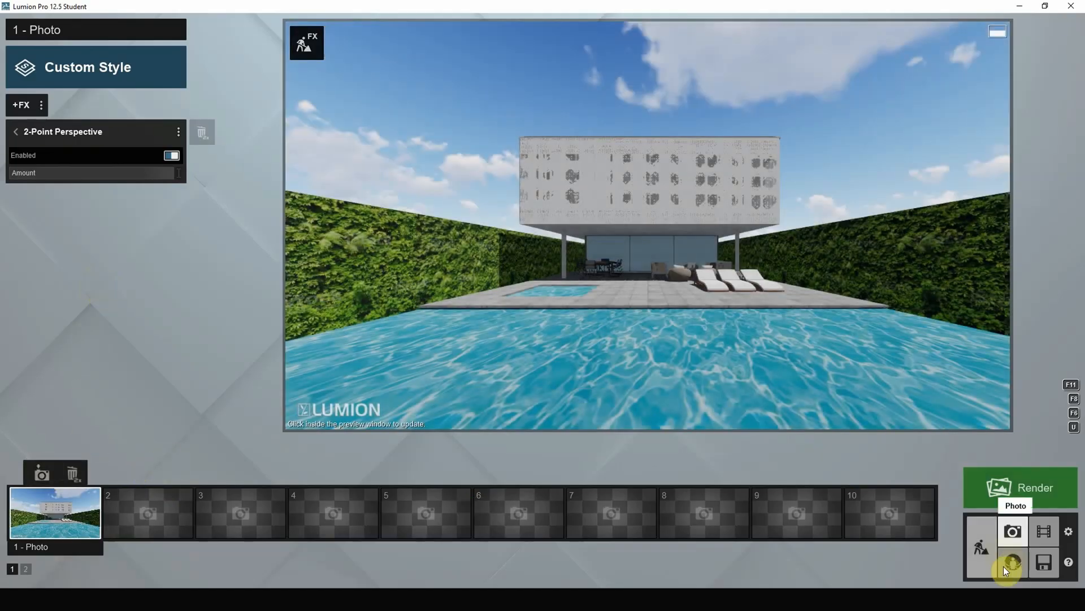
Return to Build mode and turn the view slightly to look at the house and pool.
left_click(987, 561)
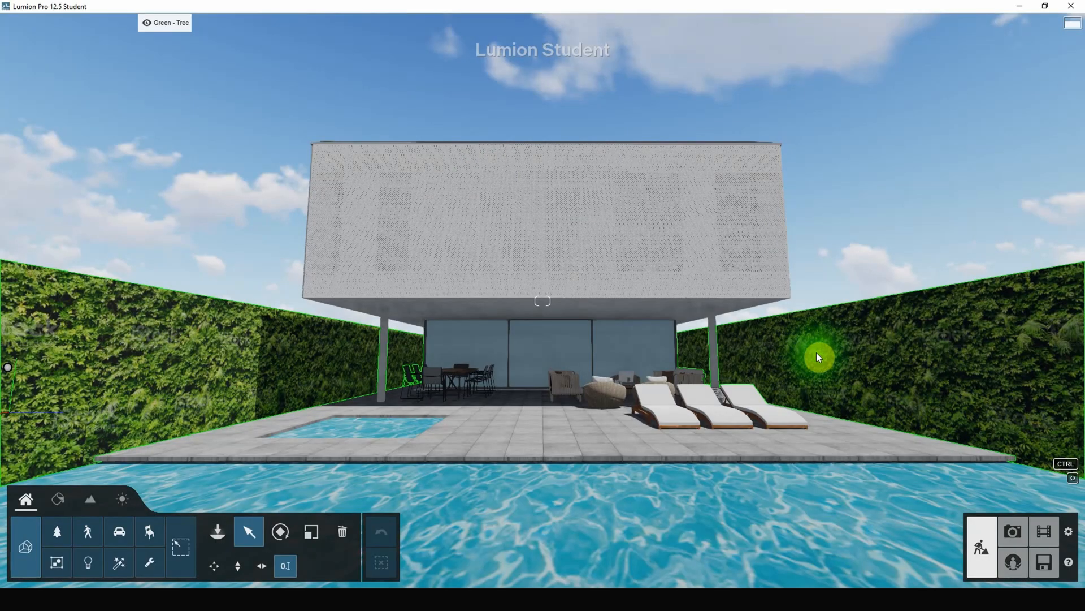
right_click(817, 351)
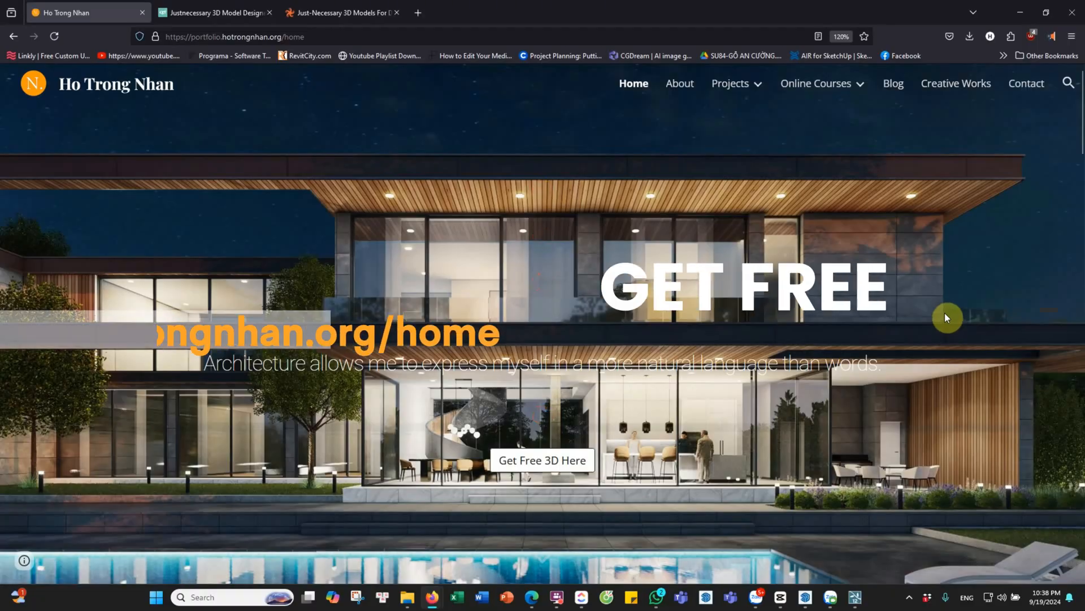
scroll(945, 313, "down", 12)
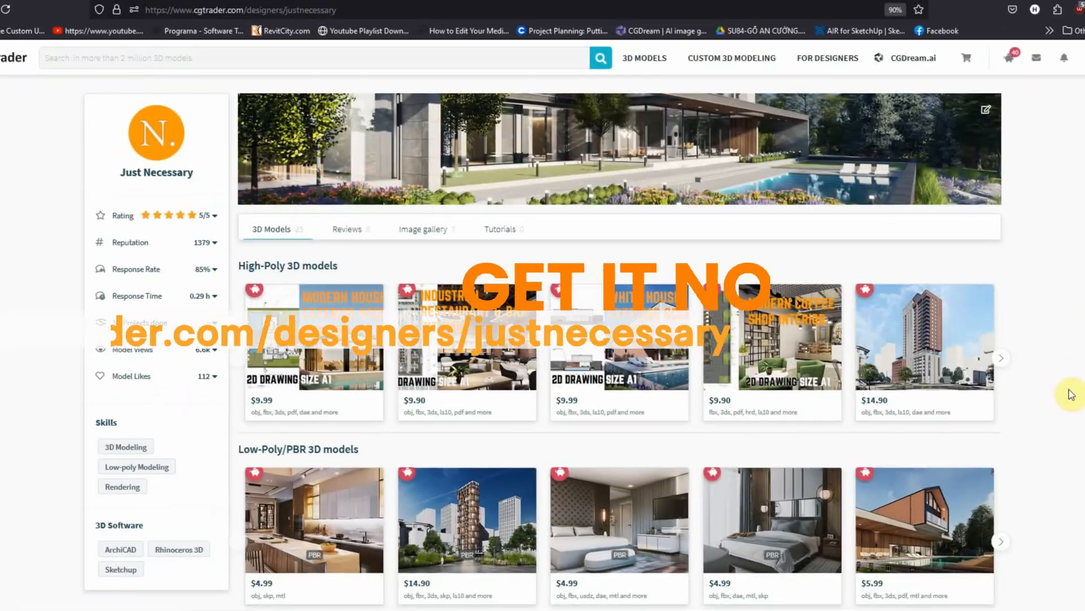
scroll(1069, 392, "down", 5)
scroll(1069, 392, "up", 5)
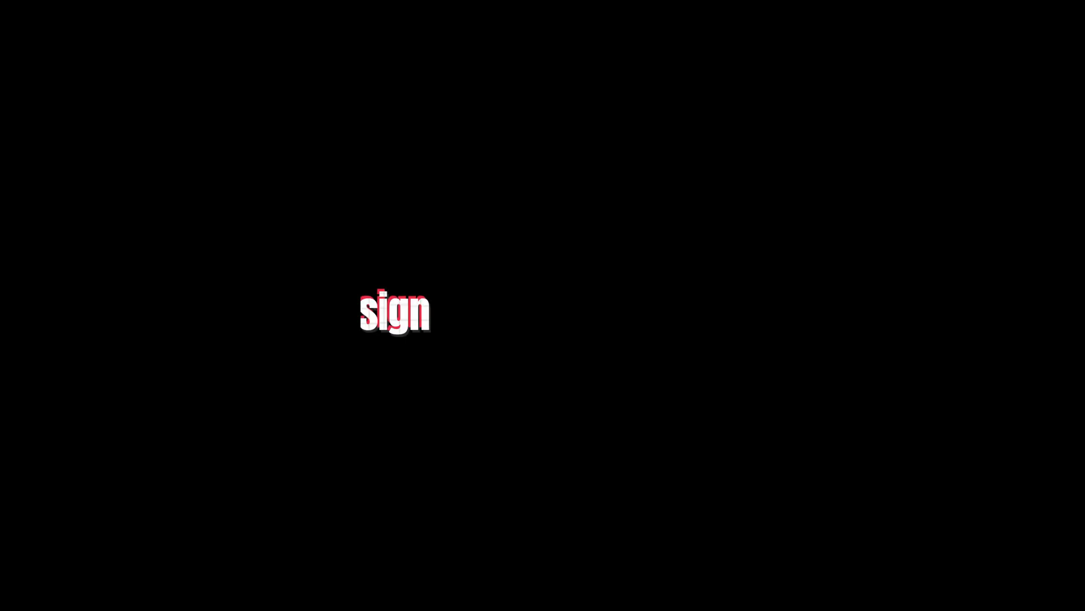